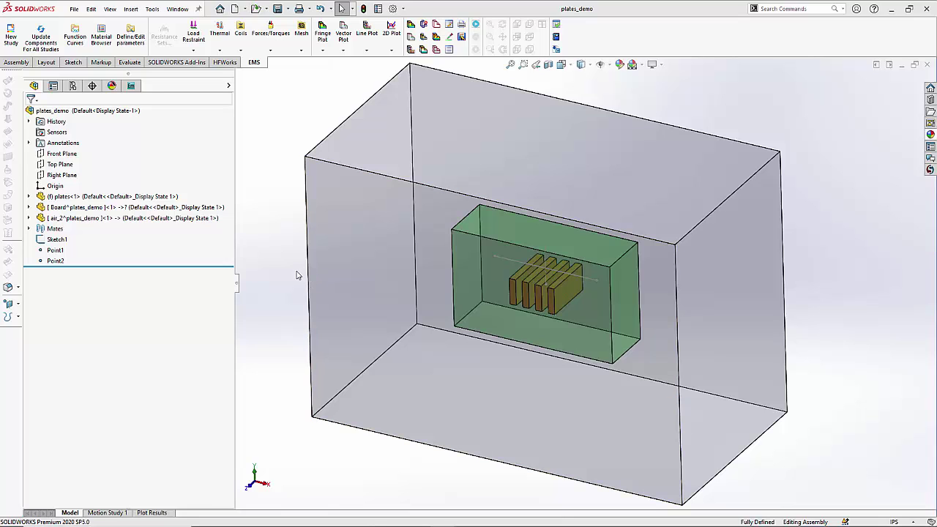
- Highlight the plates component and the Board component in the assembly one after the other
left_click(66, 198)
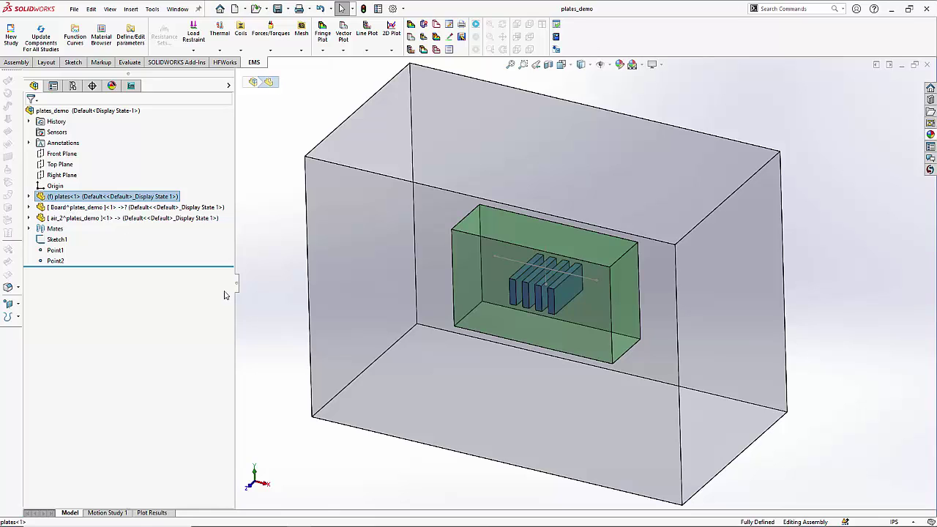
left_click(257, 286)
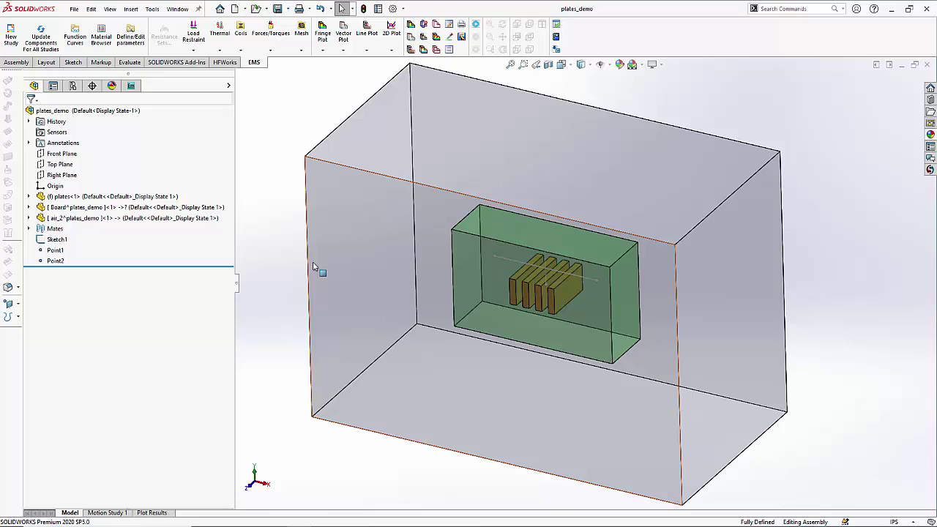
left_click(220, 207)
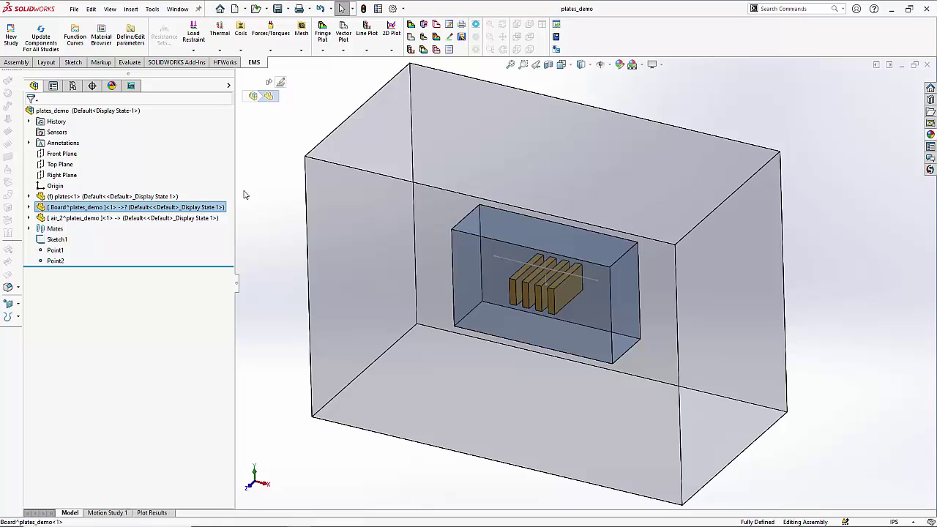
left_click(293, 123)
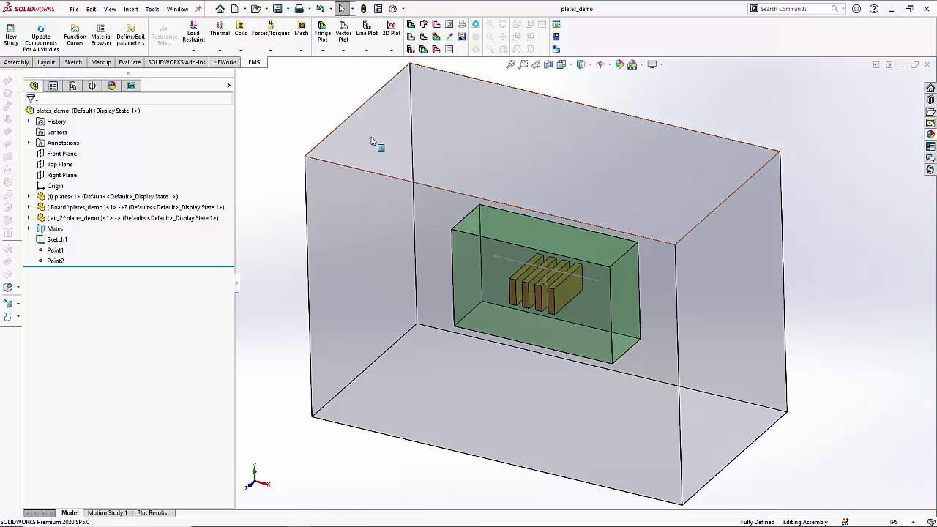
- Hide the outer air_2 component so only the board and the plates are displayed
left_click(385, 145)
left_click(294, 133)
right_click(469, 105)
left_click(532, 57)
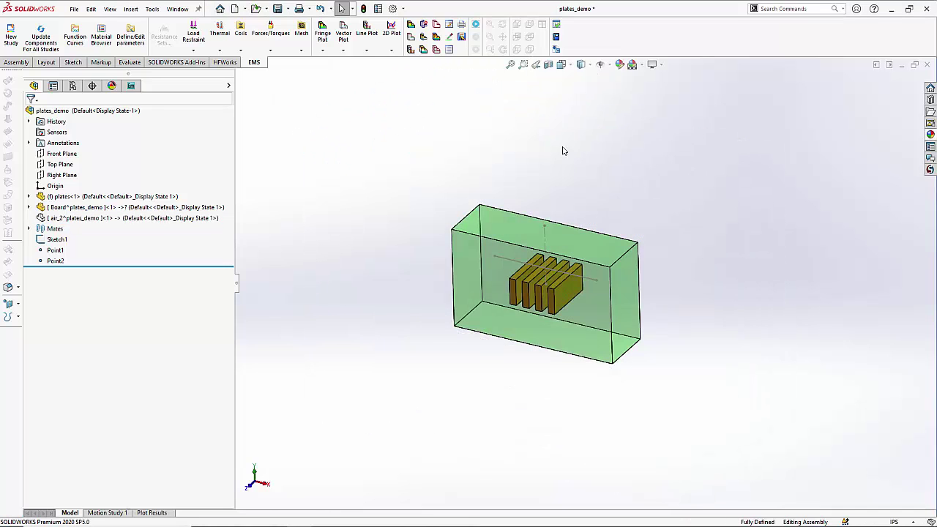
scroll(579, 308, "down", 5)
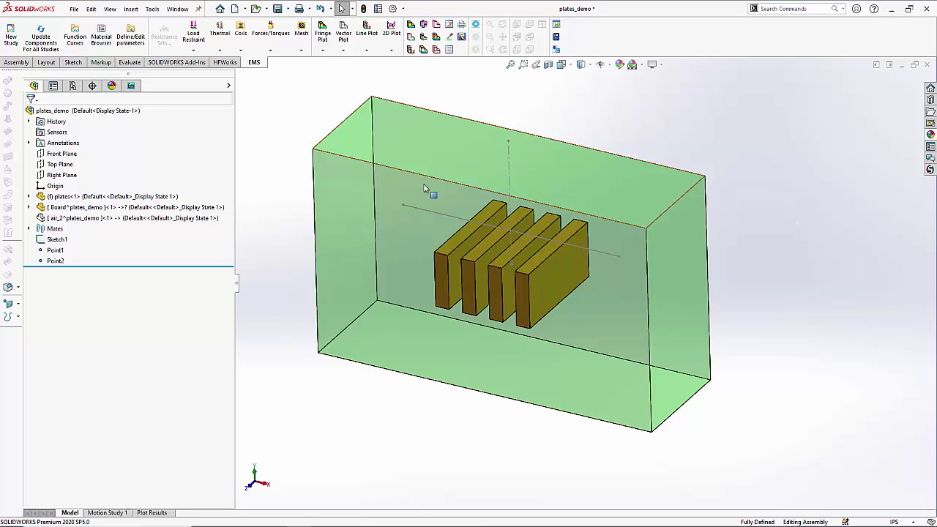
- Show the hidden air_2 component around the board again
right_click(205, 218)
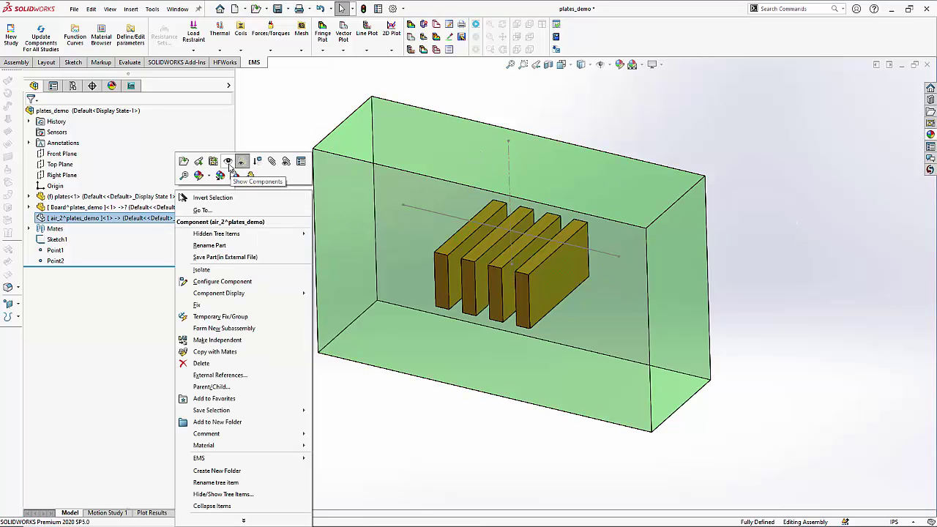
left_click(241, 161)
scroll(498, 201, "up", 2)
scroll(498, 200, "up", 3)
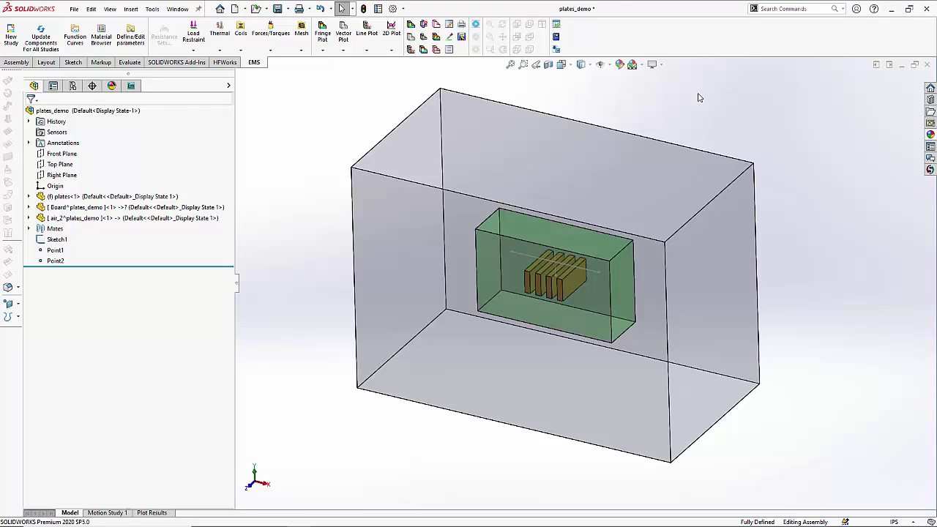
- Open the EMS study tree and bring up the material library for the plates-1 component
left_click(131, 86)
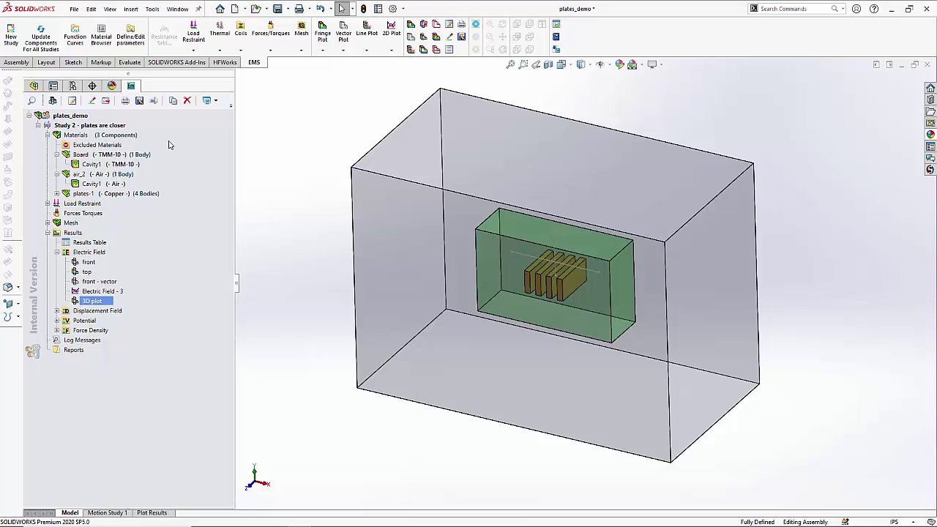
left_click(151, 195)
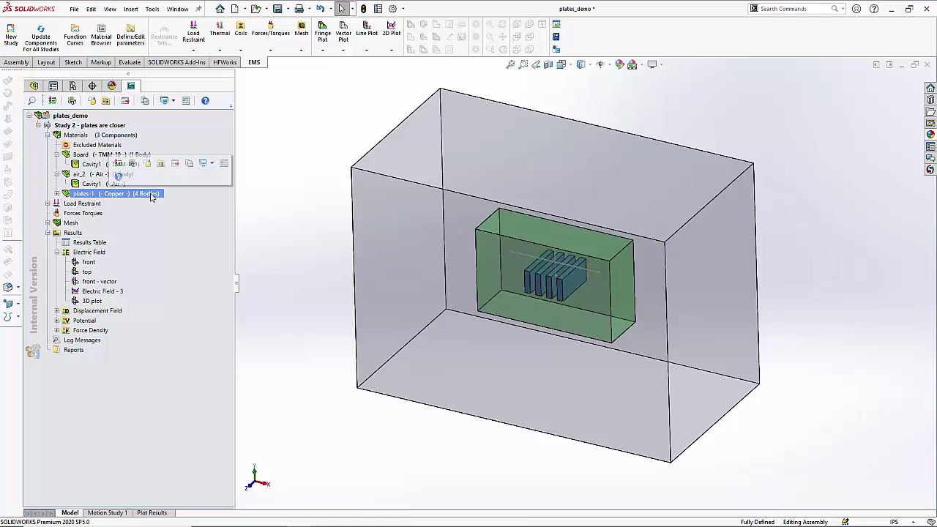
right_click(152, 196)
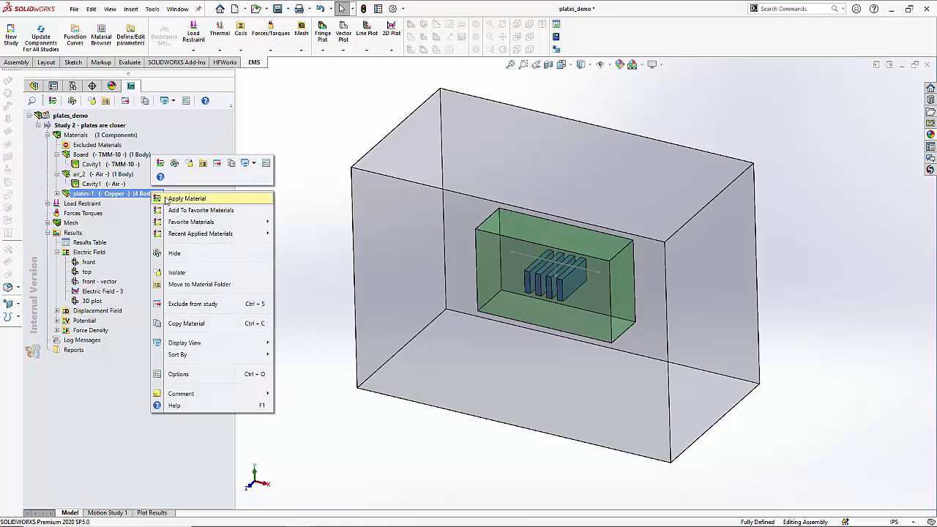
left_click(260, 214)
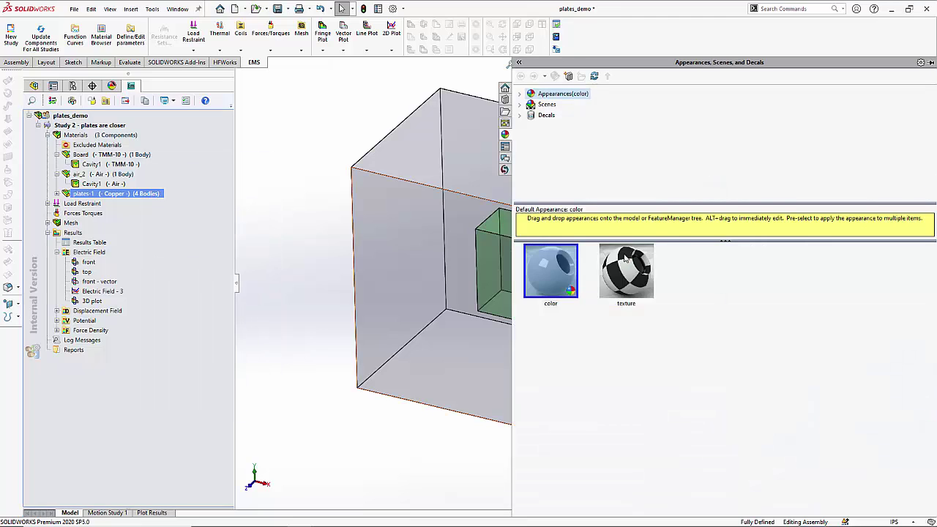
left_click(505, 169)
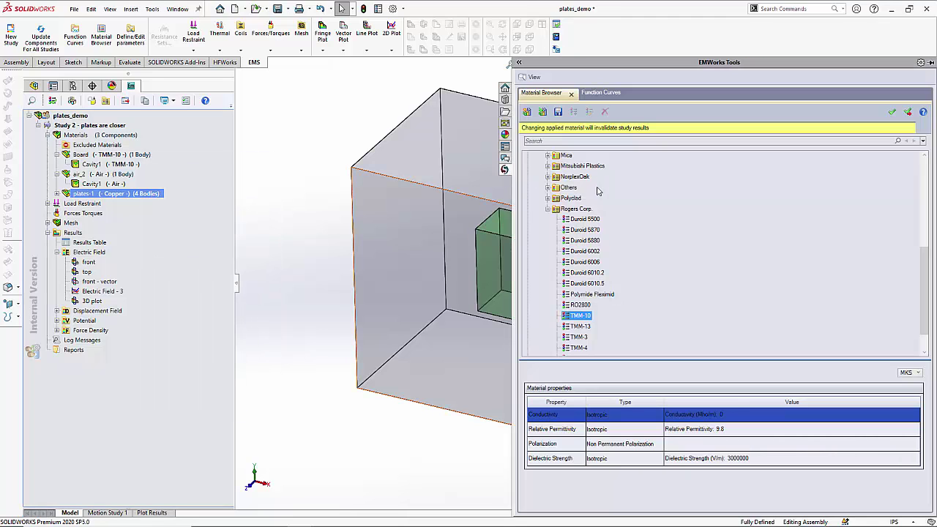
- Examine the conductor materials in the EMS Materials-Copy library, collapse its expanded folders and leave the library without applying a material
left_click(547, 209)
left_click_drag(919, 263, 928, 190)
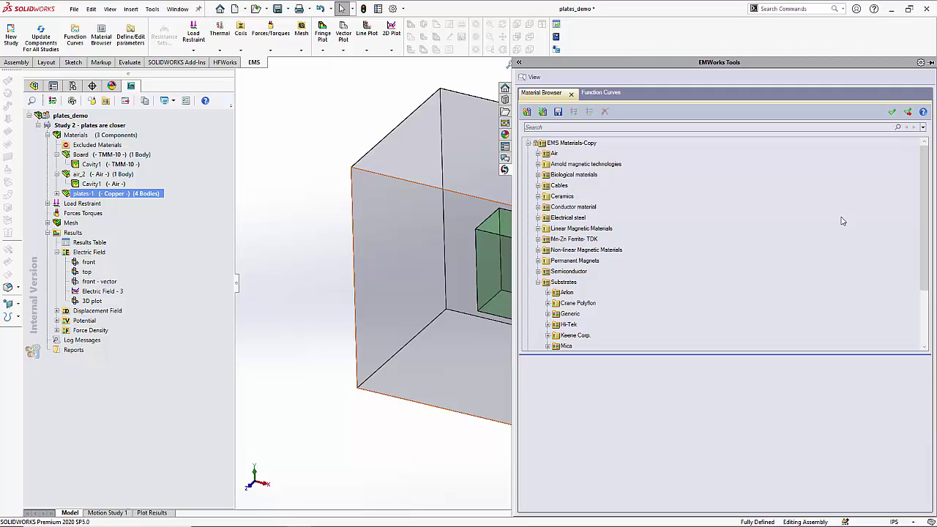
left_click(570, 262)
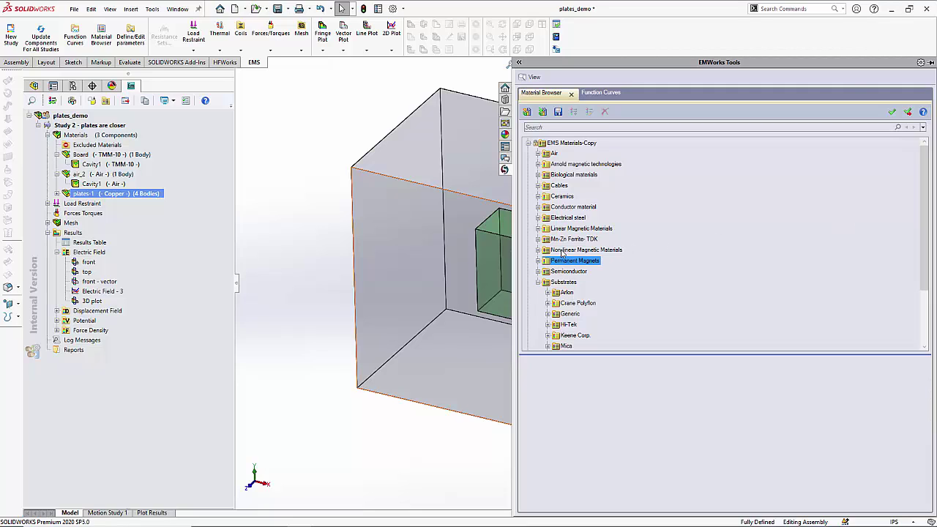
double_click(567, 207)
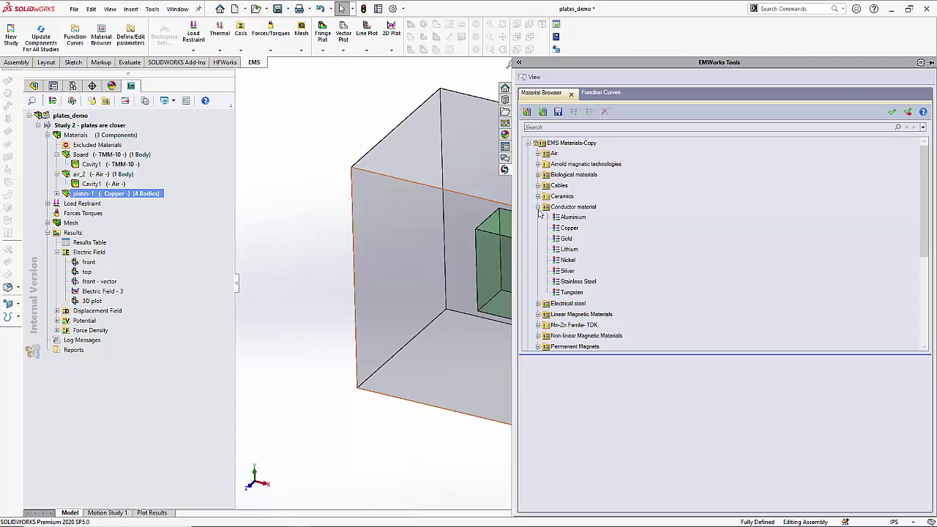
left_click(538, 208)
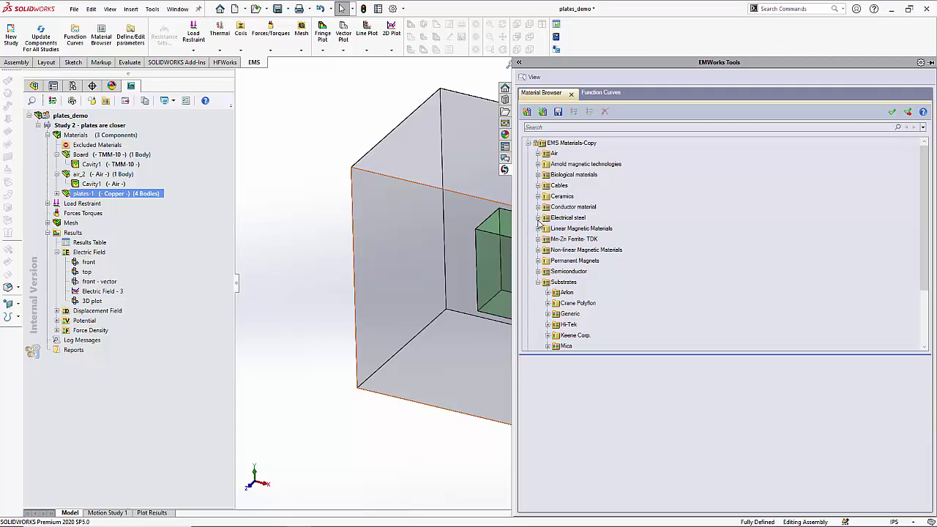
double_click(553, 282)
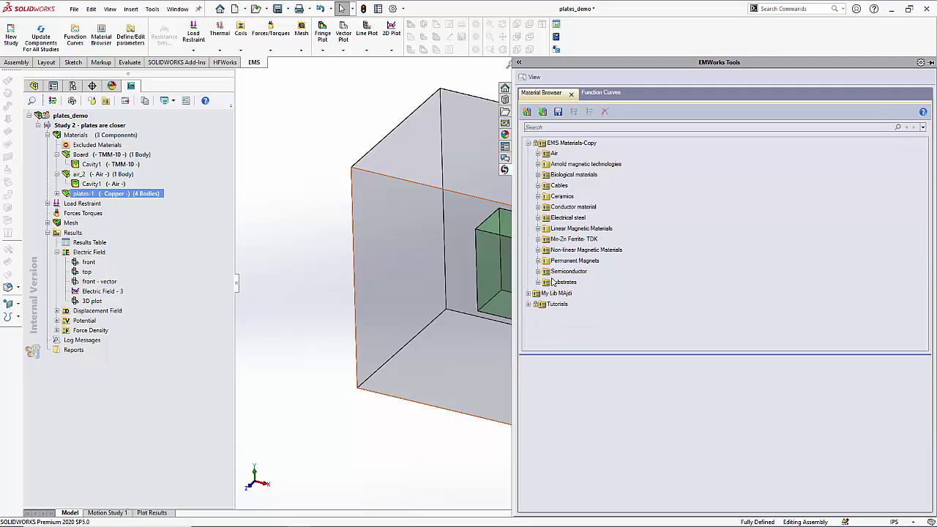
left_click(324, 147)
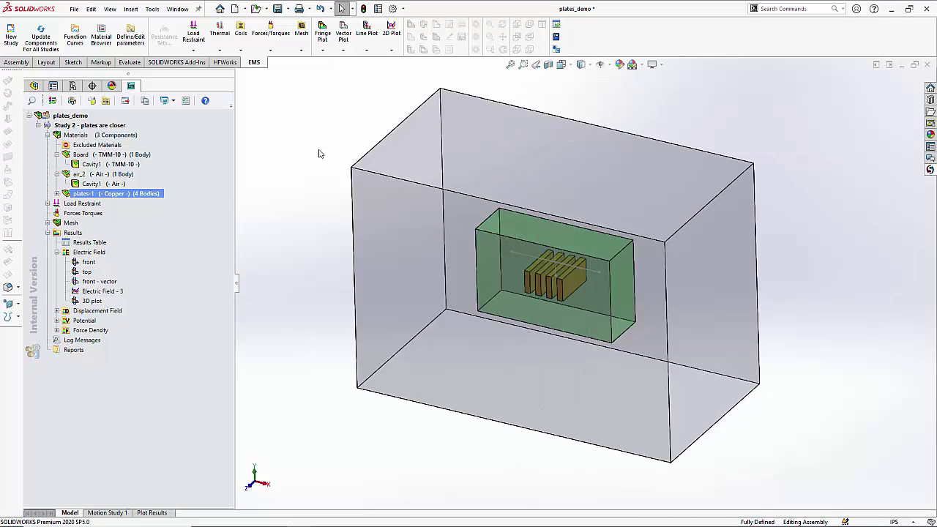
- Review the material properties assigned to the Board's Cavity1 body, and highlight the air_2 Cavity1 body in the model
left_click(73, 157, "ctrl")
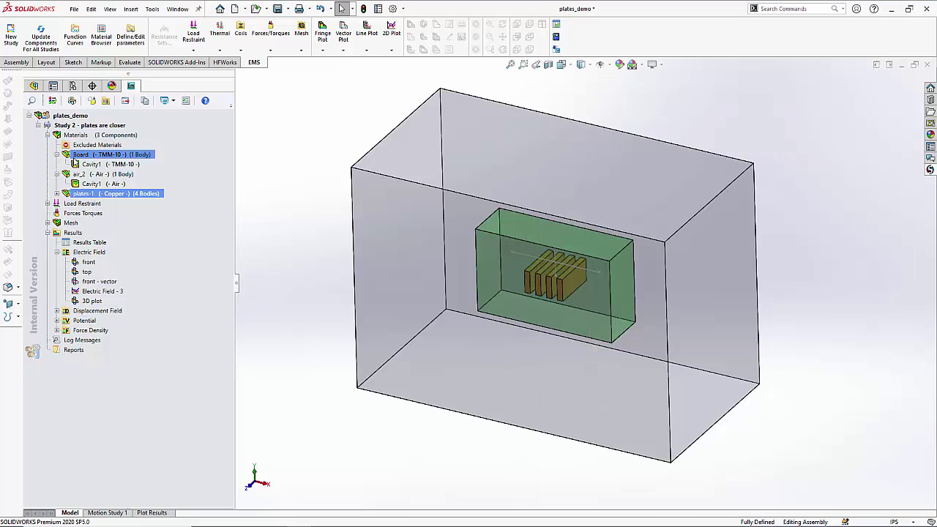
right_click(76, 157)
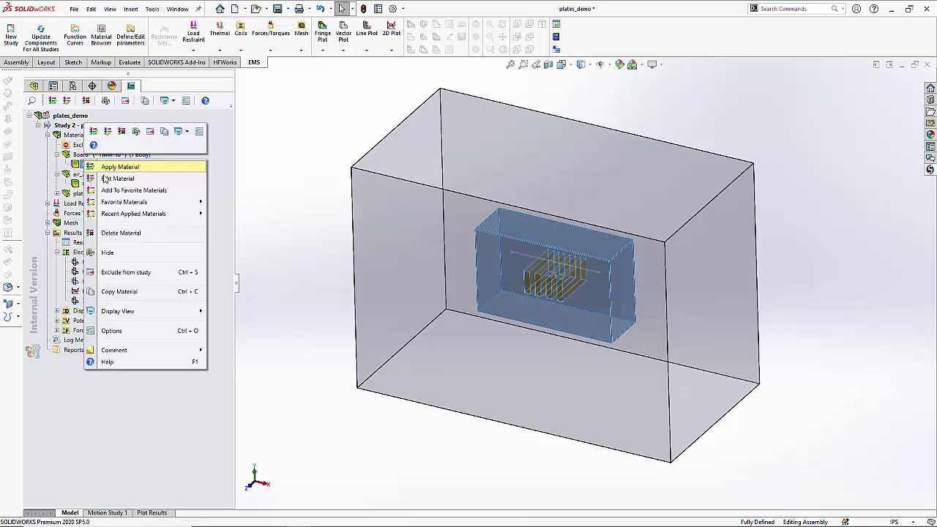
left_click(116, 179)
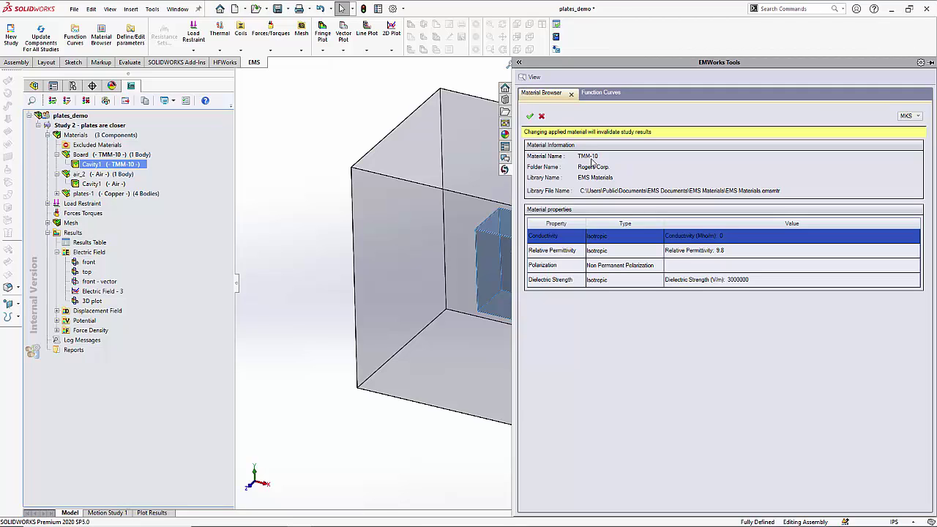
left_click(529, 116)
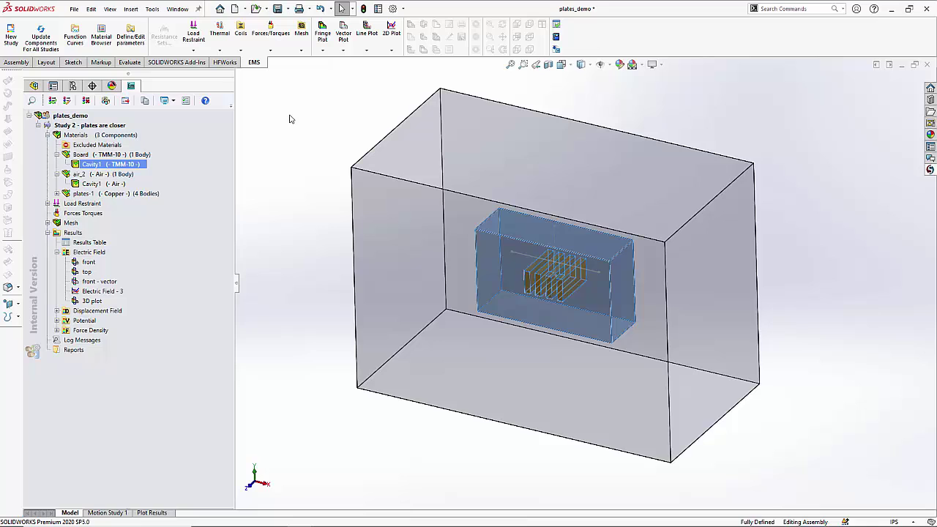
left_click(108, 184)
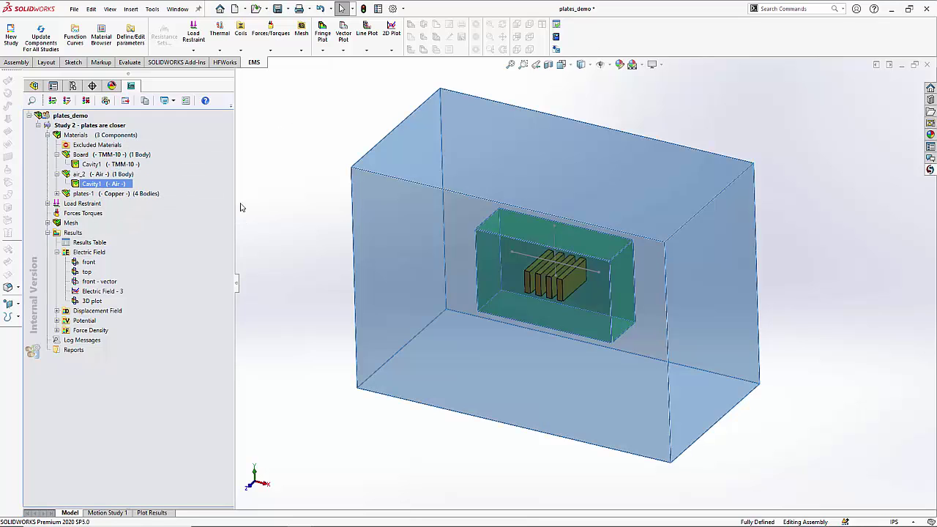
- Expand the load restraints and inspect the definition of Fixed Voltage - 1 and its assigned plates, leaving it unmodified
left_click(47, 136)
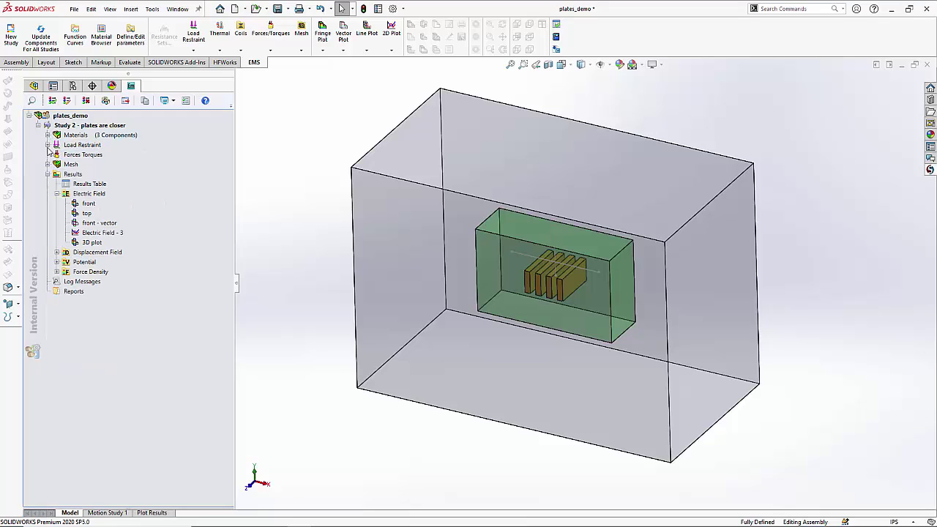
left_click(48, 145)
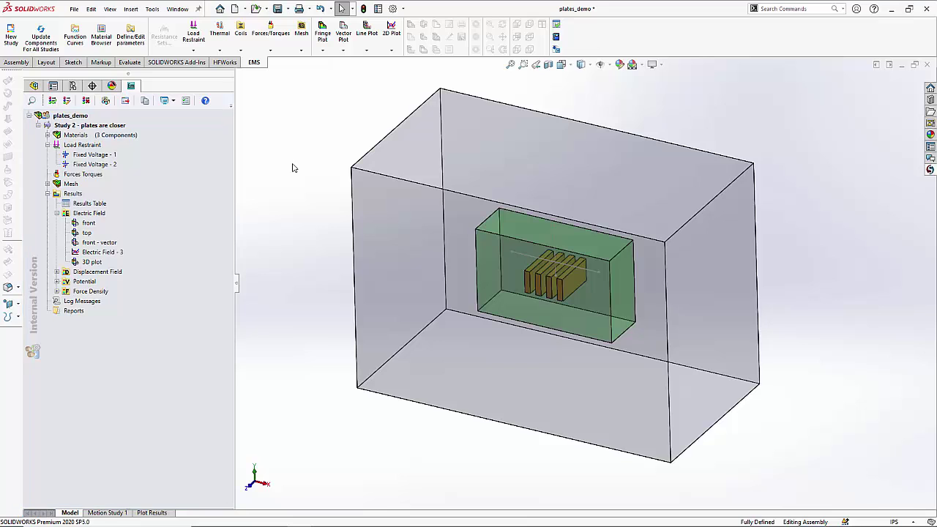
right_click(115, 157)
left_click(146, 178)
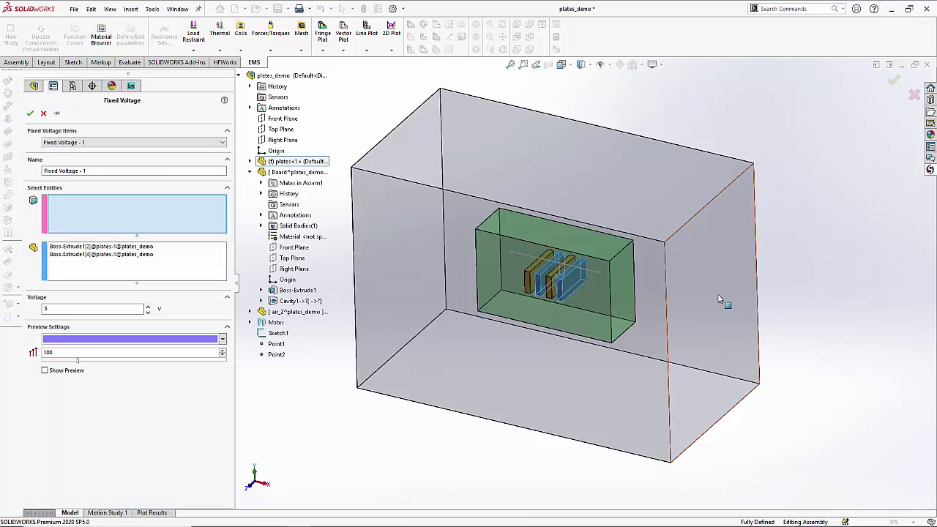
scroll(619, 289, "up", 3)
scroll(576, 297, "down", 6)
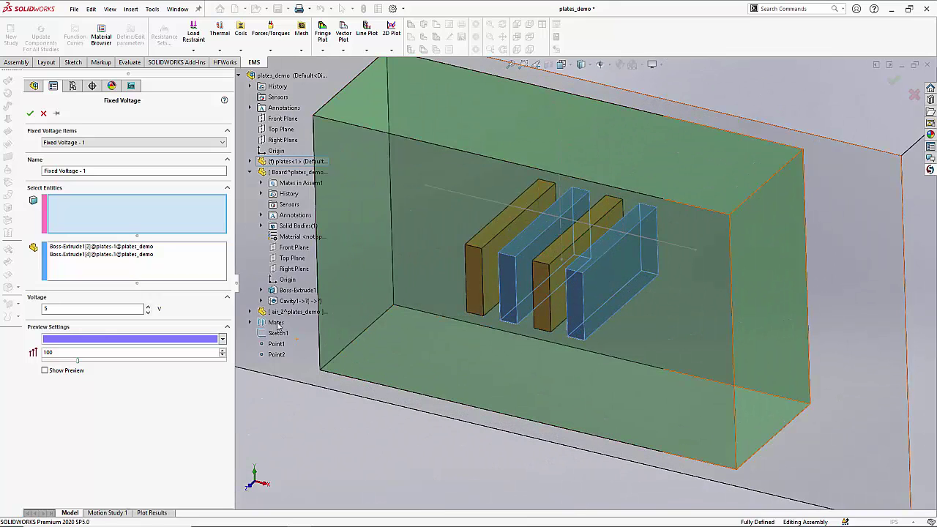
left_click(44, 114)
- Inspect the definition of Fixed Voltage - 2 and its assigned plates, leaving it unmodified
left_click(78, 164)
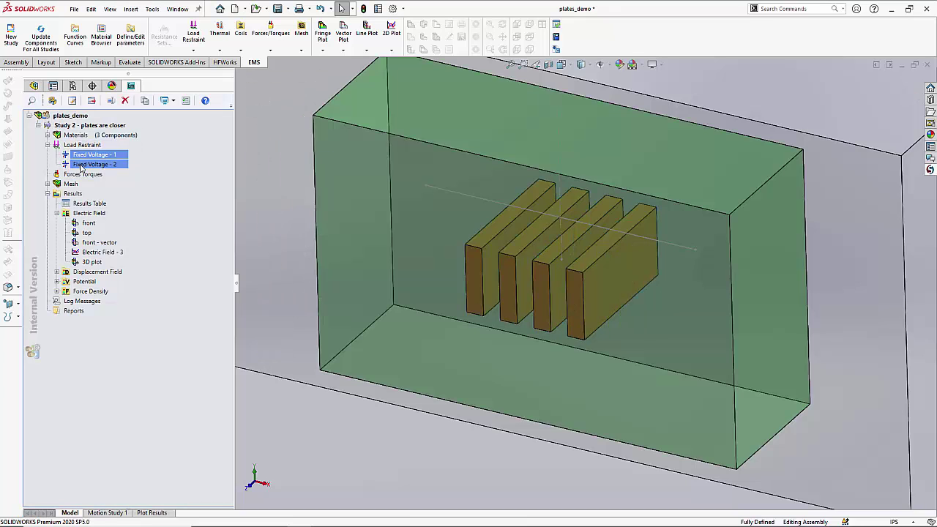
right_click(79, 164)
left_click(111, 190)
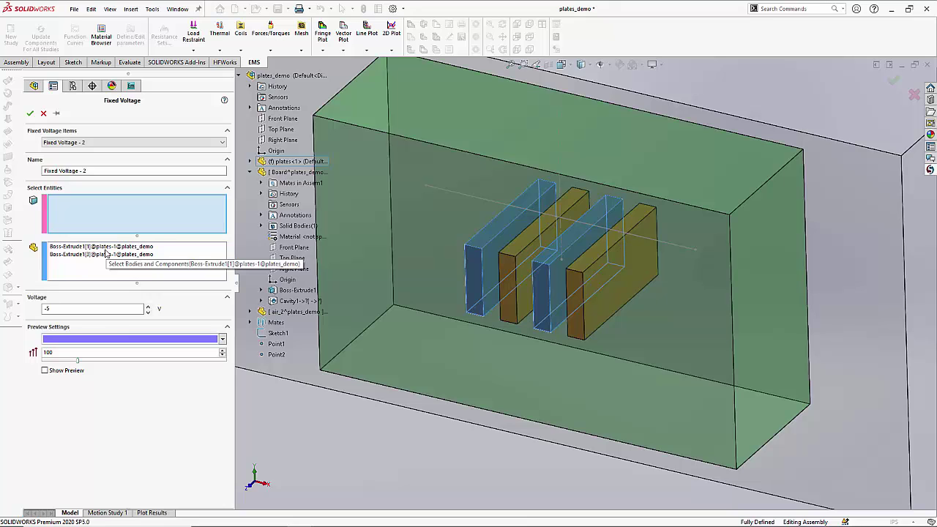
left_click(43, 113)
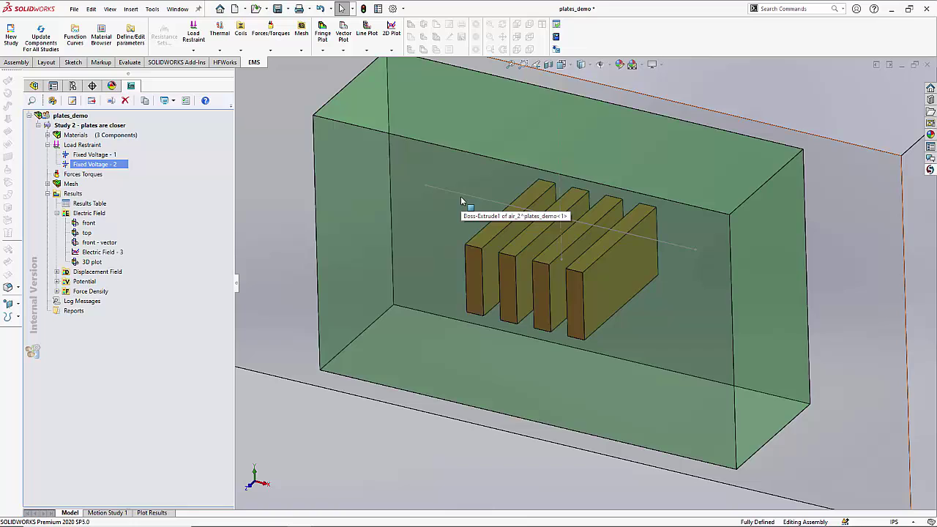
- Display the front Electric Field plot and examine the field distribution around and between the plates
scroll(465, 202, "up", 4)
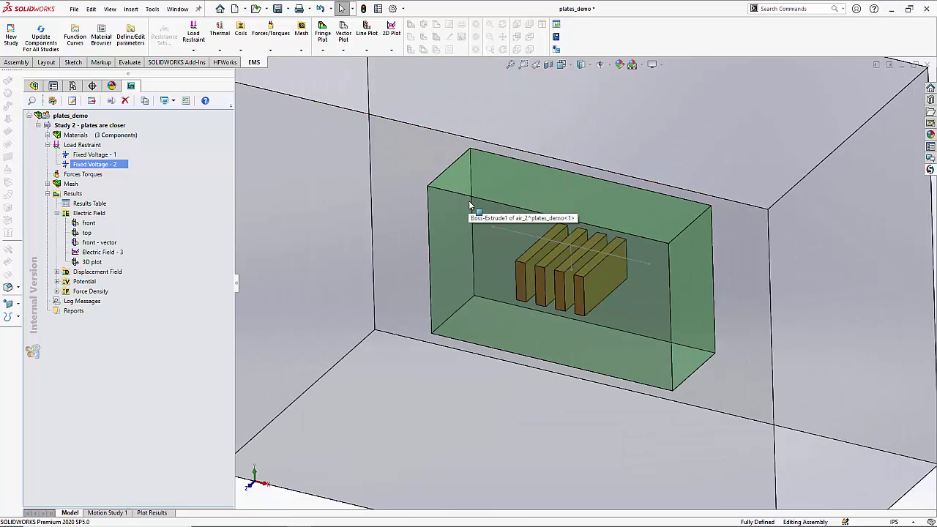
scroll(471, 203, "up", 3)
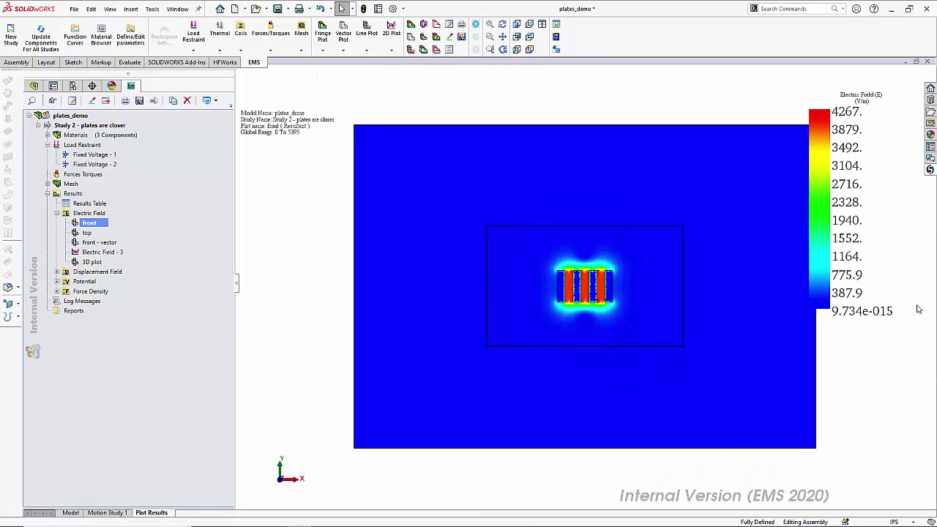
scroll(893, 311, "down", 1)
scroll(879, 313, "down", 1)
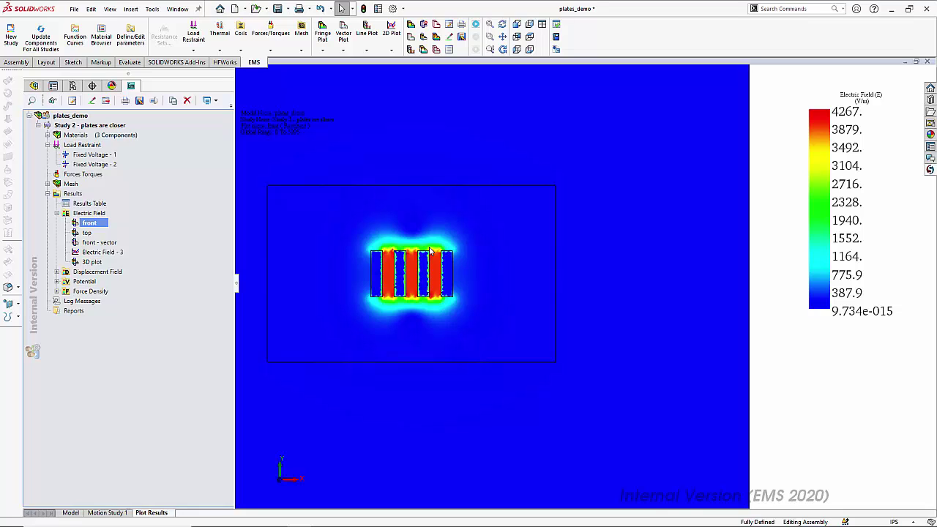
scroll(399, 292, "down", 1)
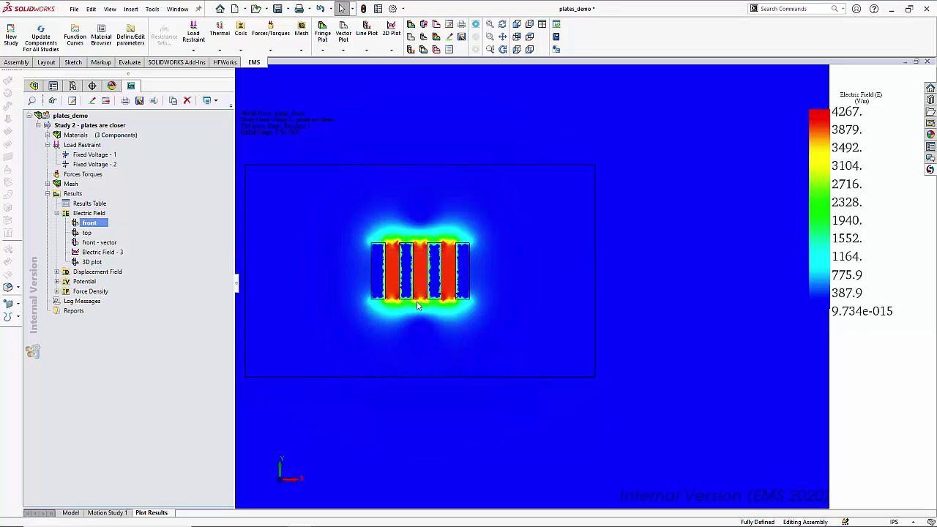
- Display the top Electric Field plot and examine the field distribution around and between the plates
key("f")
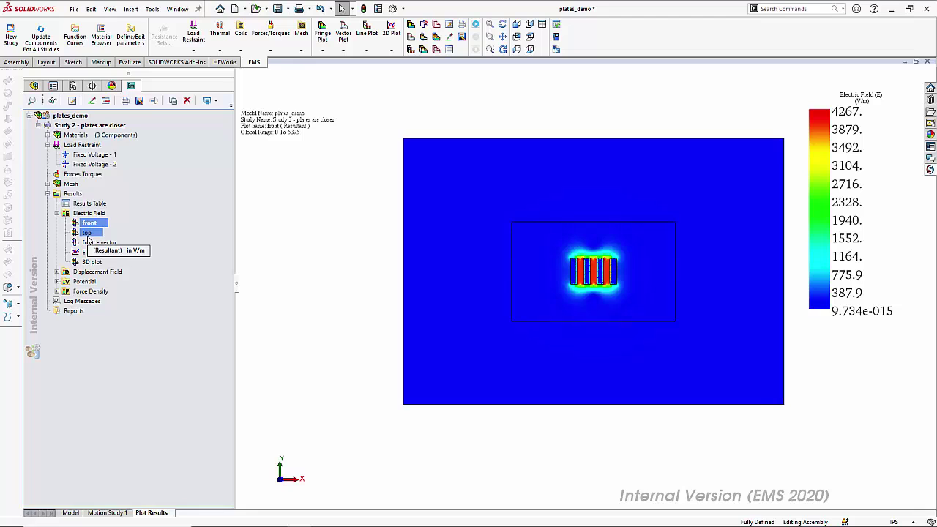
double_click(87, 234)
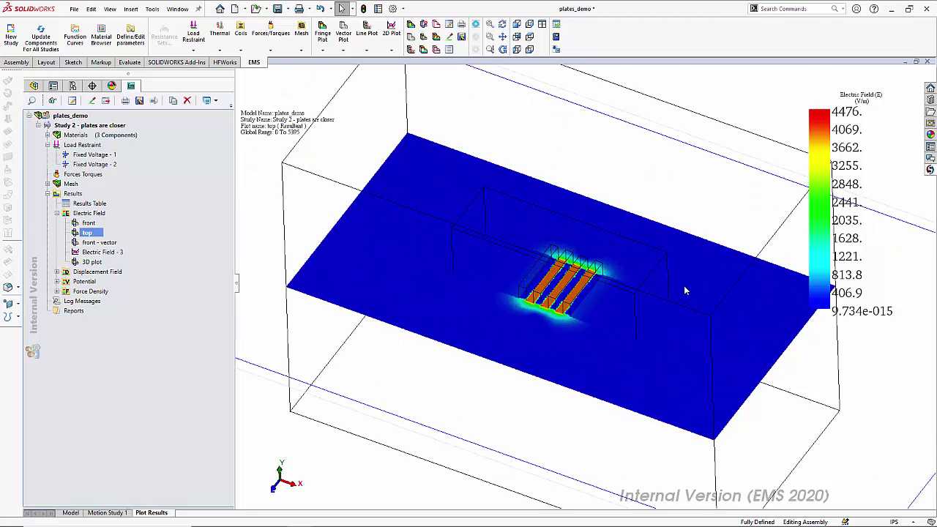
scroll(672, 294, "down", 2)
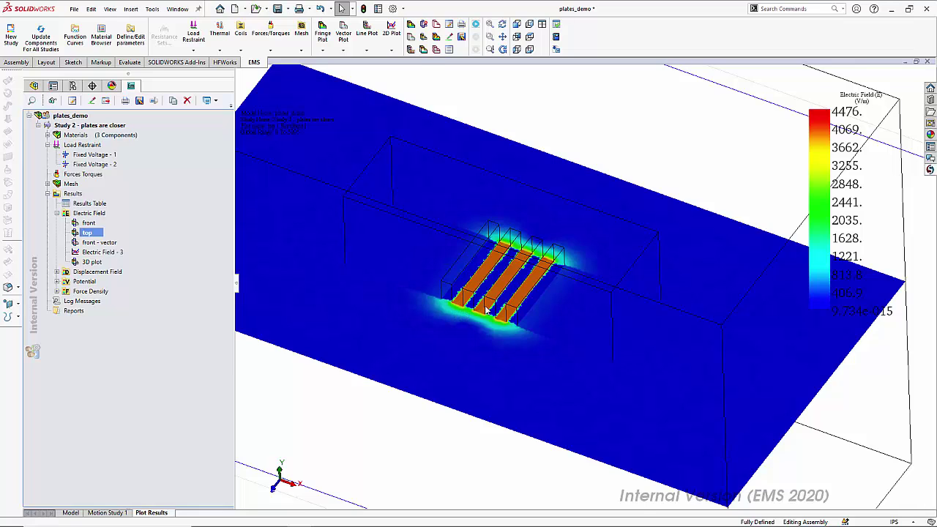
scroll(460, 315, "down", 2)
scroll(443, 313, "down", 2)
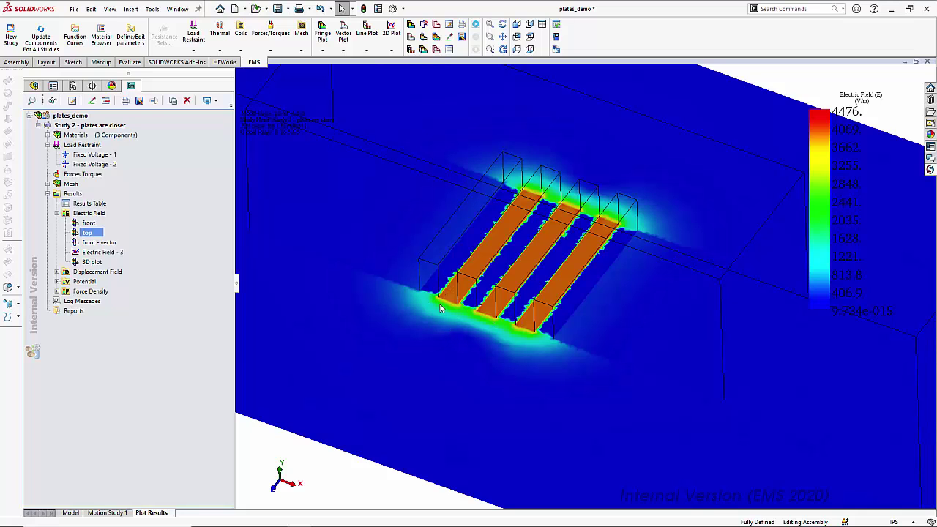
key("f")
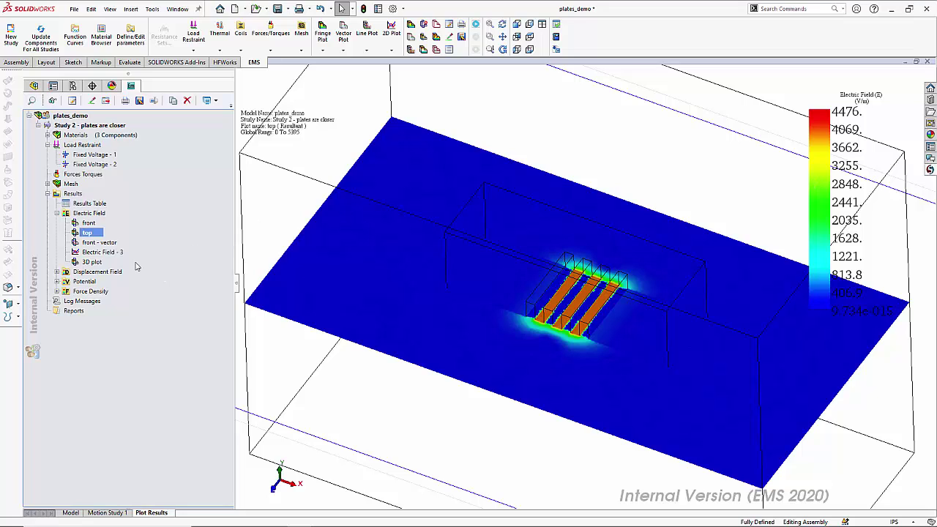
- Display the front - vector plot and the 3D plot of the electric field and examine the field around the plates
double_click(100, 246)
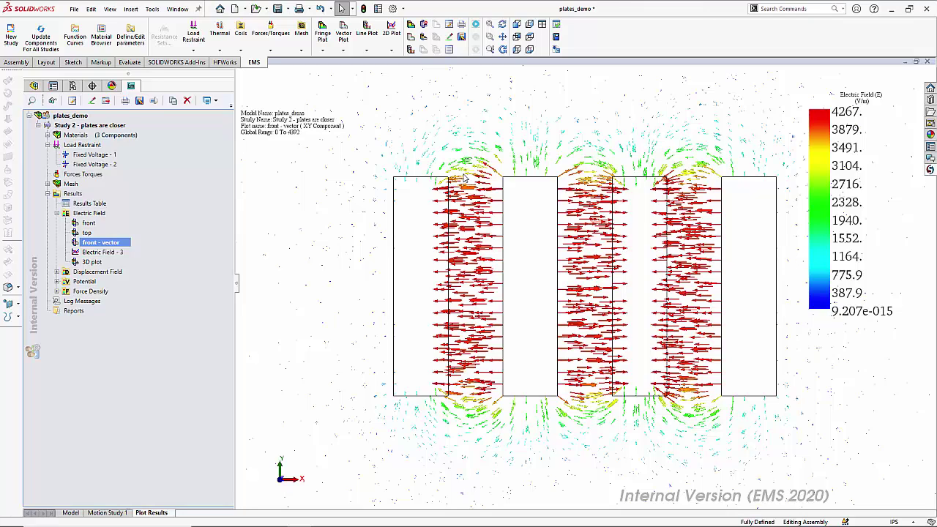
scroll(481, 169, "down", 2)
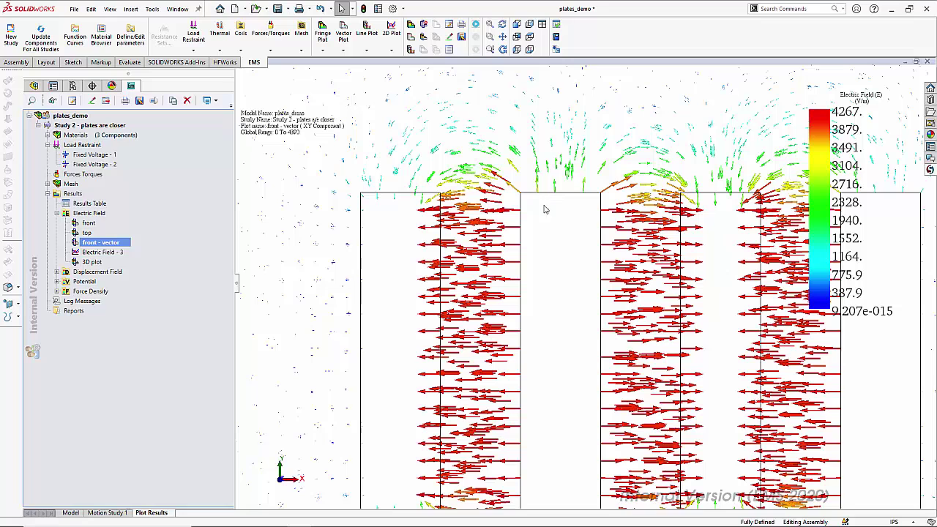
scroll(550, 214, "up", 5)
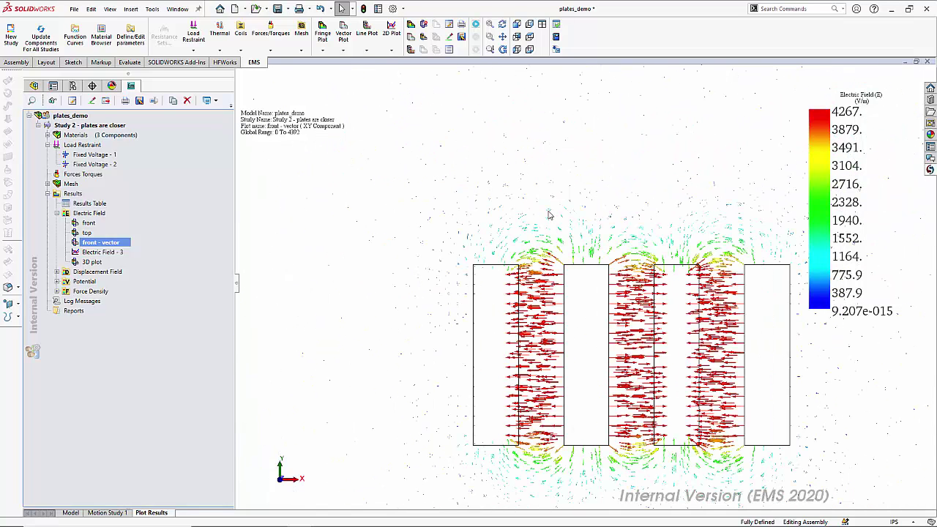
double_click(93, 262)
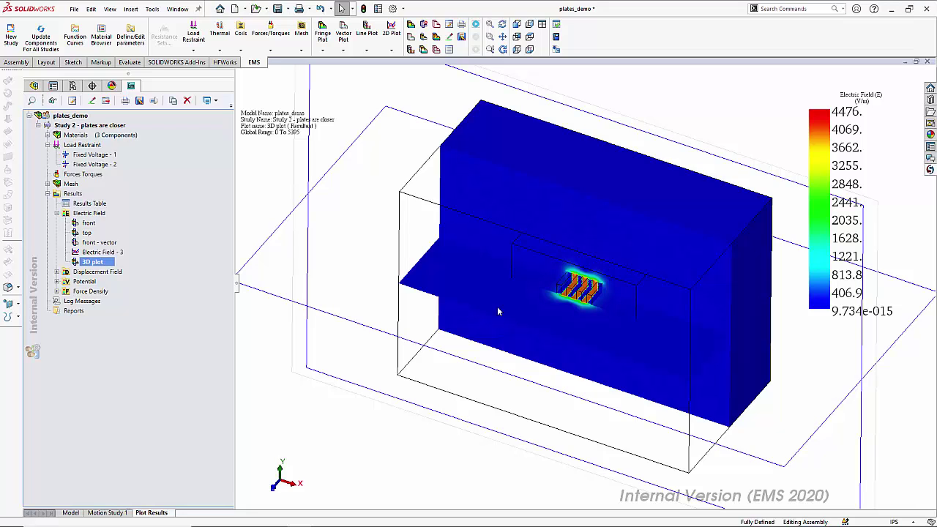
scroll(617, 298, "down", 2)
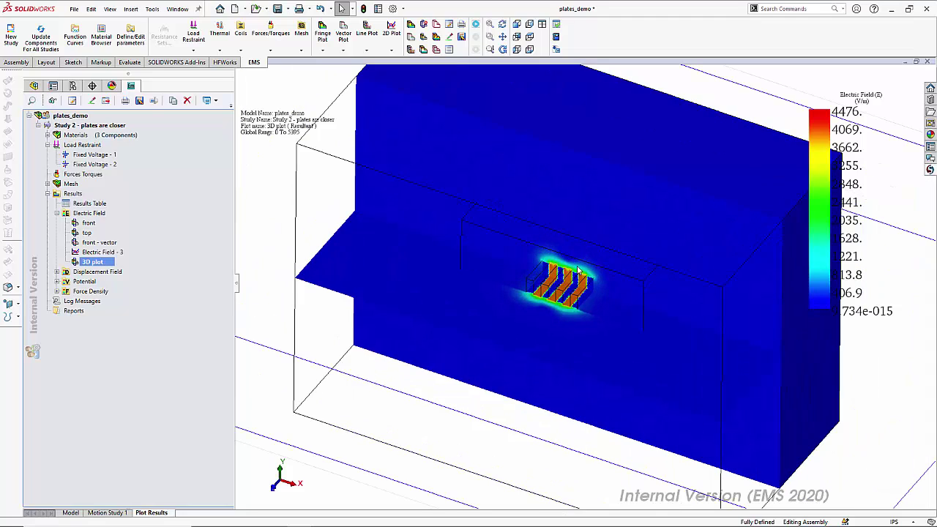
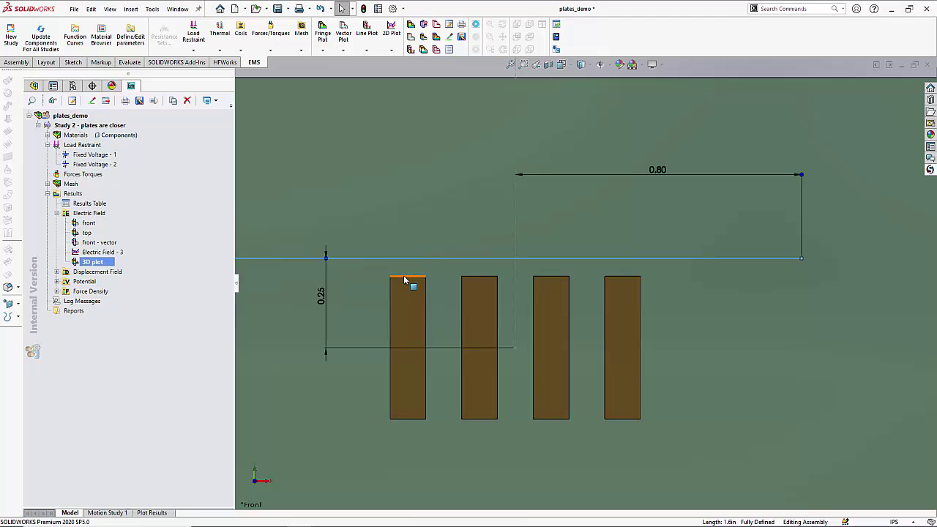
- Review Point1 and Point2 in the definition of the Electric Field - 3 line plot and display its chart
scroll(414, 286, "up", 5)
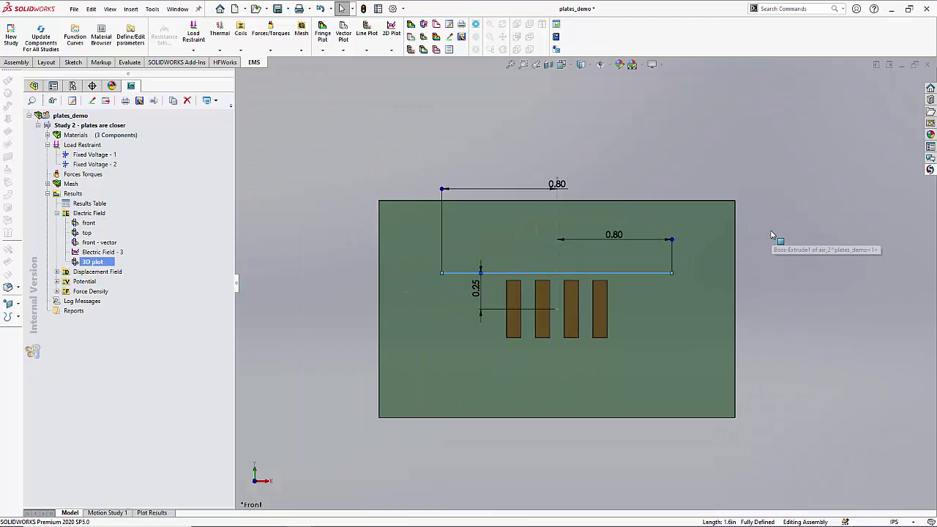
right_click(92, 252)
left_click(128, 291)
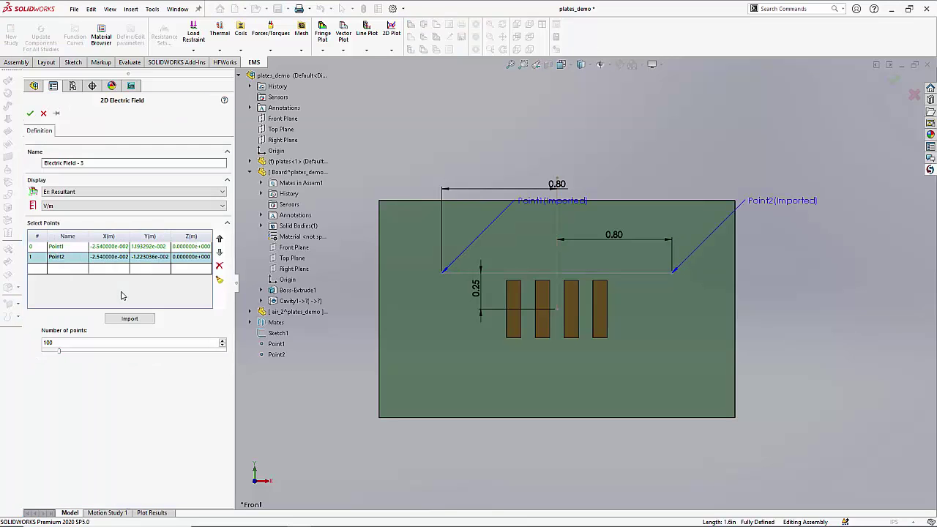
left_click(59, 250)
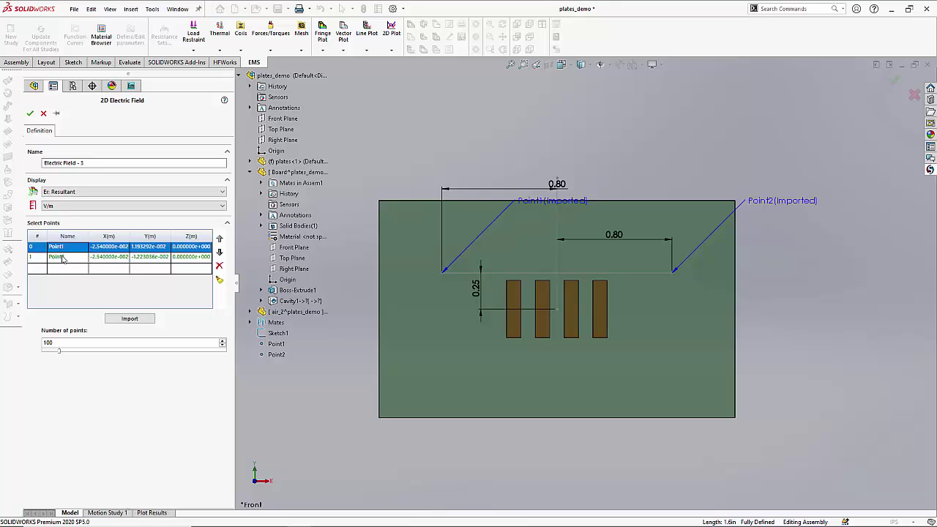
left_click(63, 258)
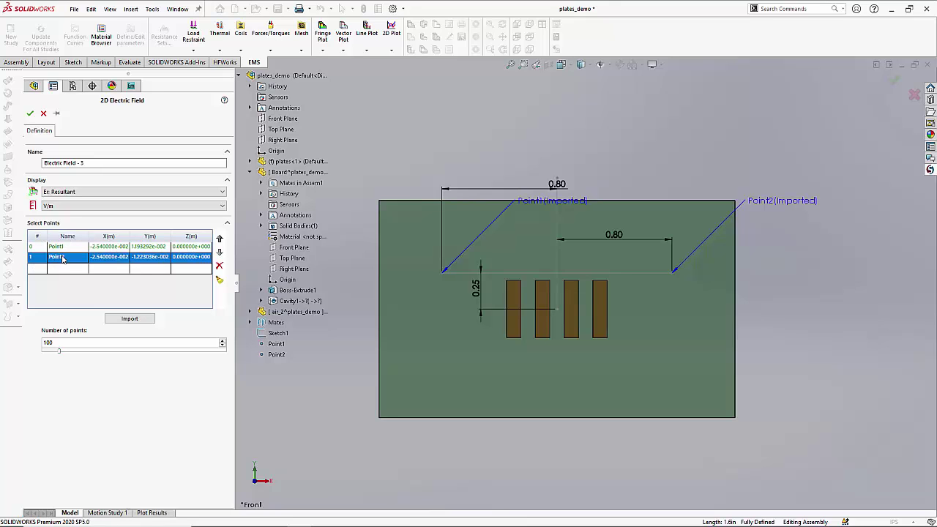
left_click(30, 113)
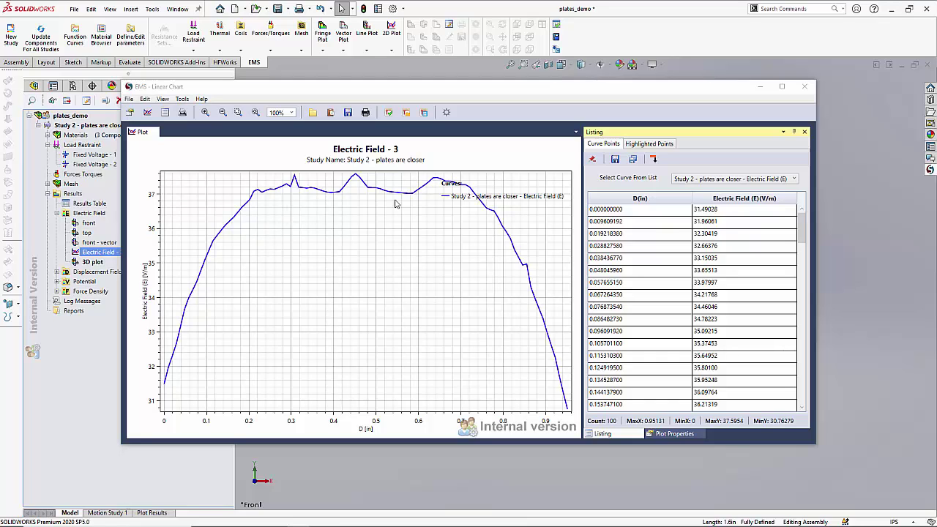
- Examine several listed curve points of the Electric Field - 3 chart and their locations along the curve
left_click(691, 234)
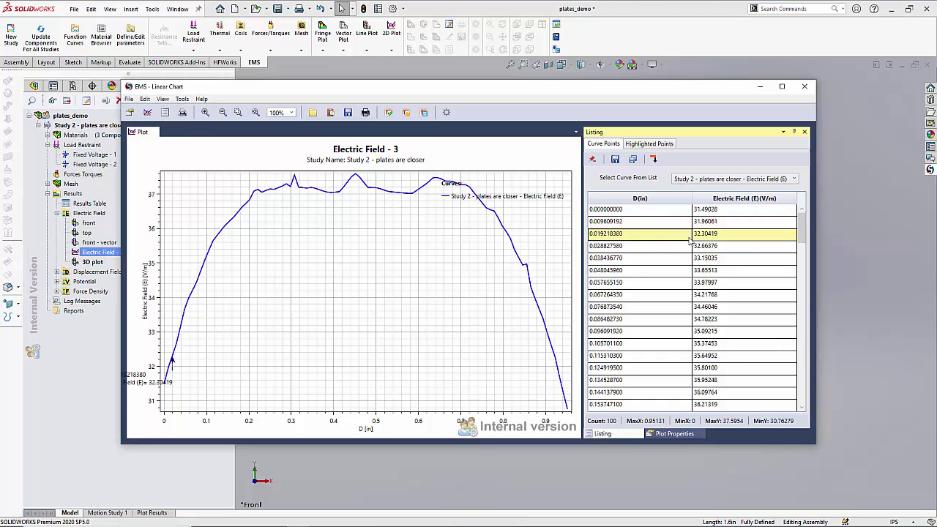
left_click(691, 248)
left_click(692, 270)
left_click(693, 282)
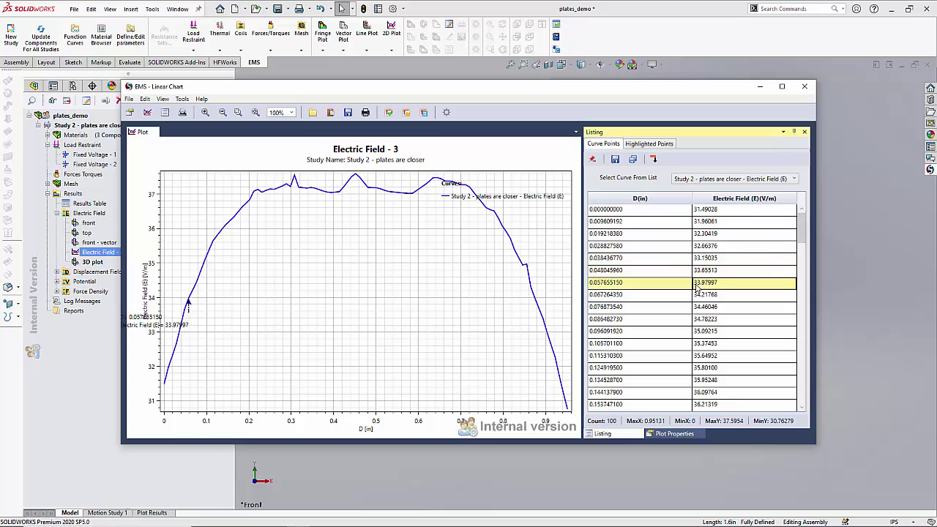
left_click(703, 306)
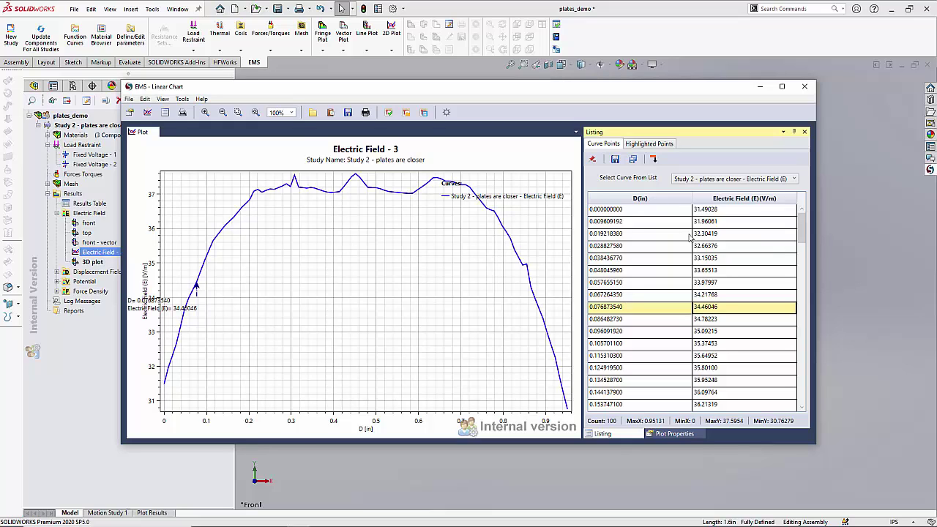
- Check the file types available for exporting the Electric Field - 3 curve points, and leave without saving
left_click(616, 159)
left_click(483, 344)
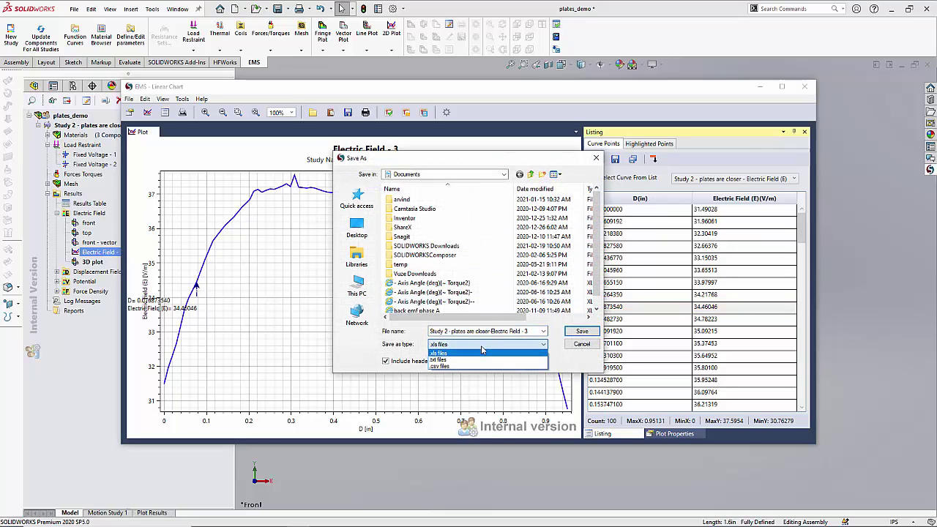
left_click(481, 352)
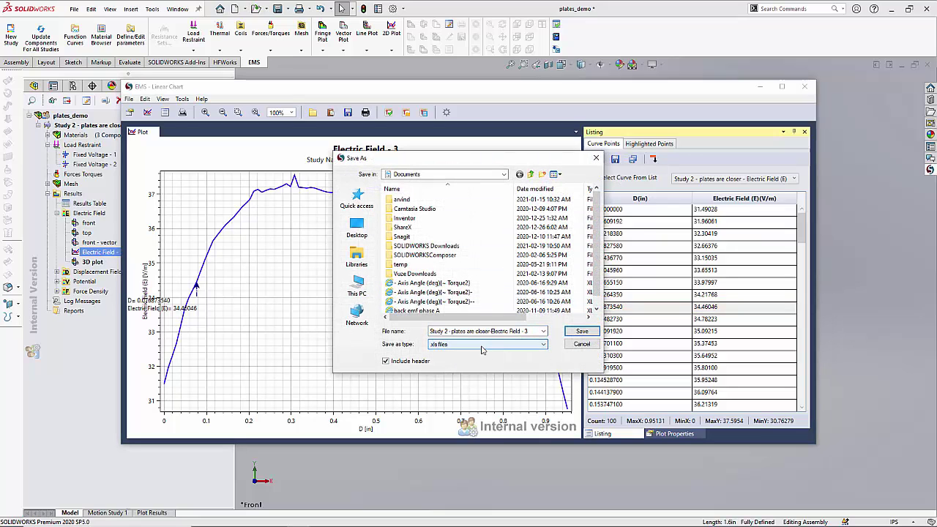
left_click(583, 344)
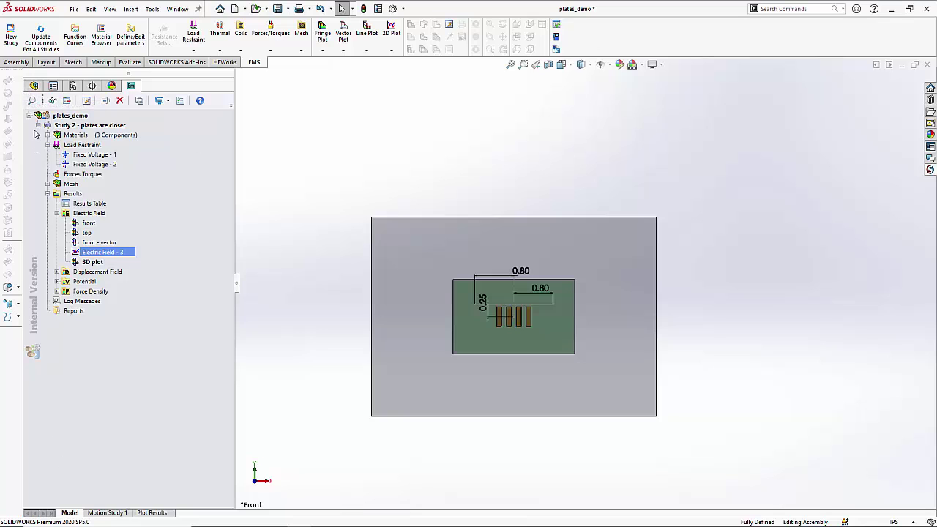
- Open the plates part from the assembly and open Sketch1 of its Boss-Extrude1 feature for editing
left_click(34, 86)
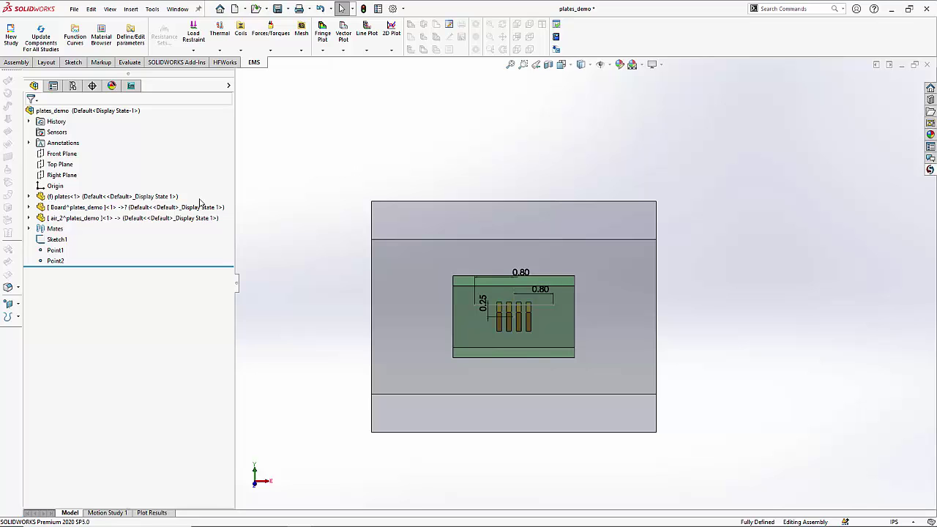
left_click(129, 197)
right_click(131, 196)
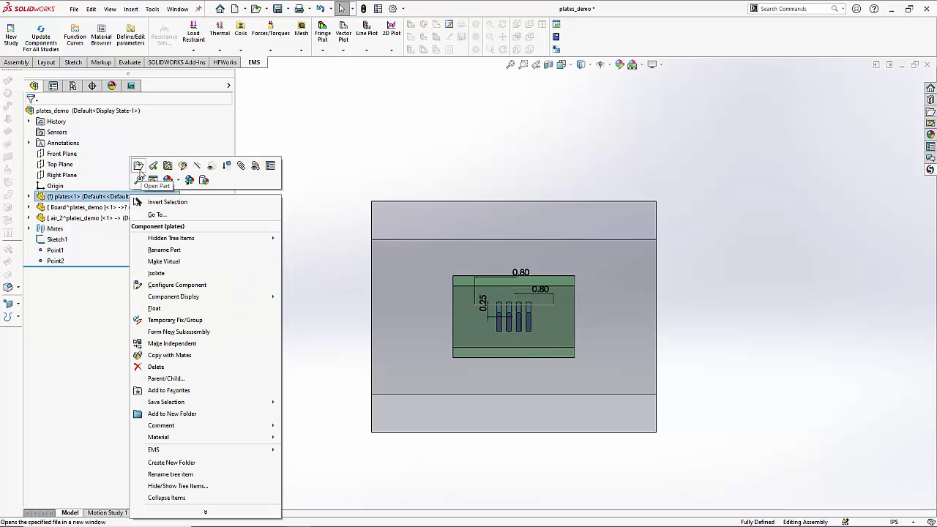
left_click(141, 169)
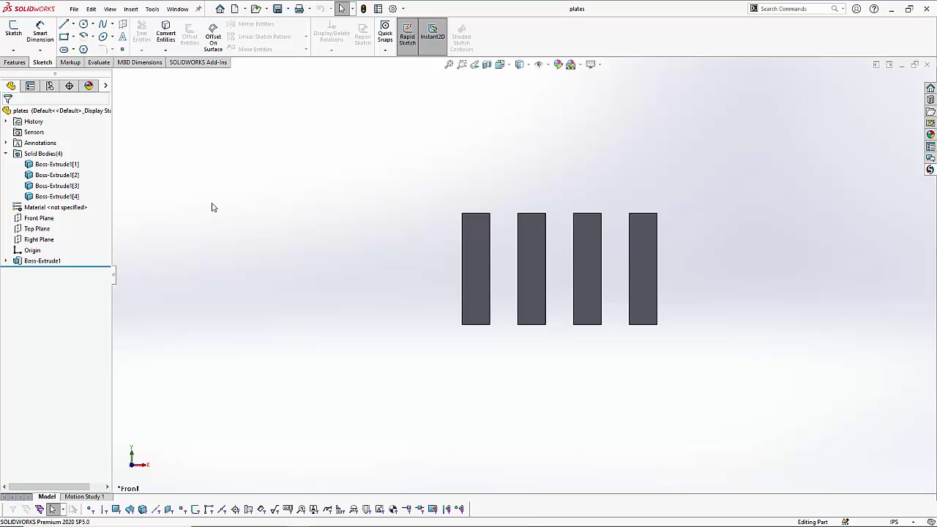
left_click(6, 261)
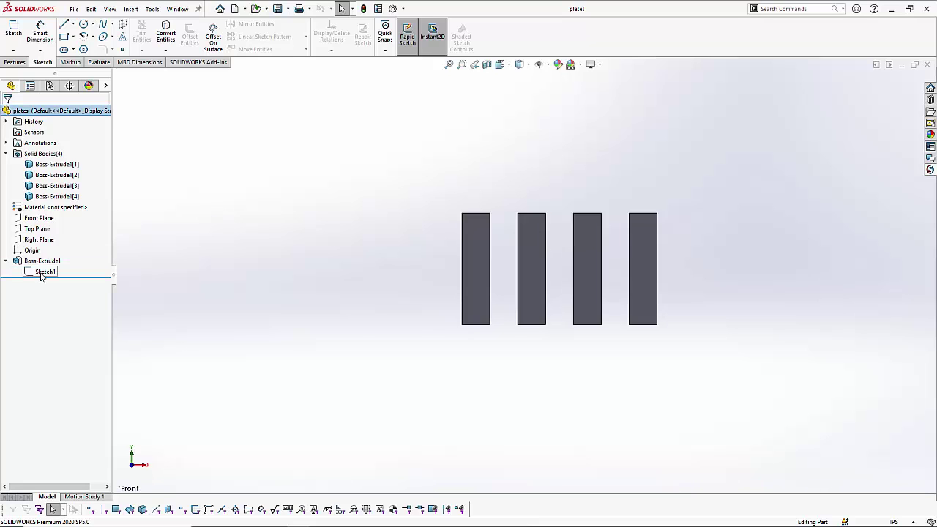
right_click(44, 272)
left_click(52, 242)
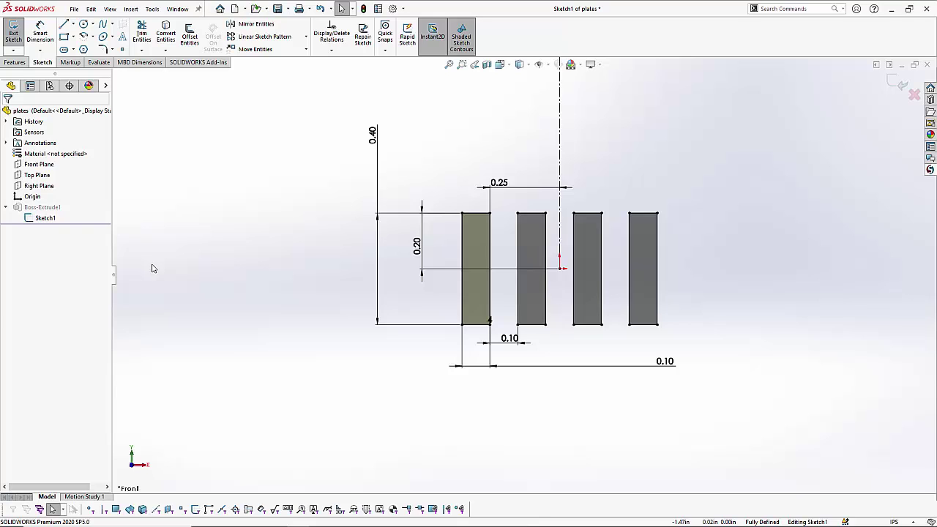
- Set the distance from the first plate's inner edge to the centerline to 0.4 in and the gap between plates to 0.2 in
double_click(500, 185)
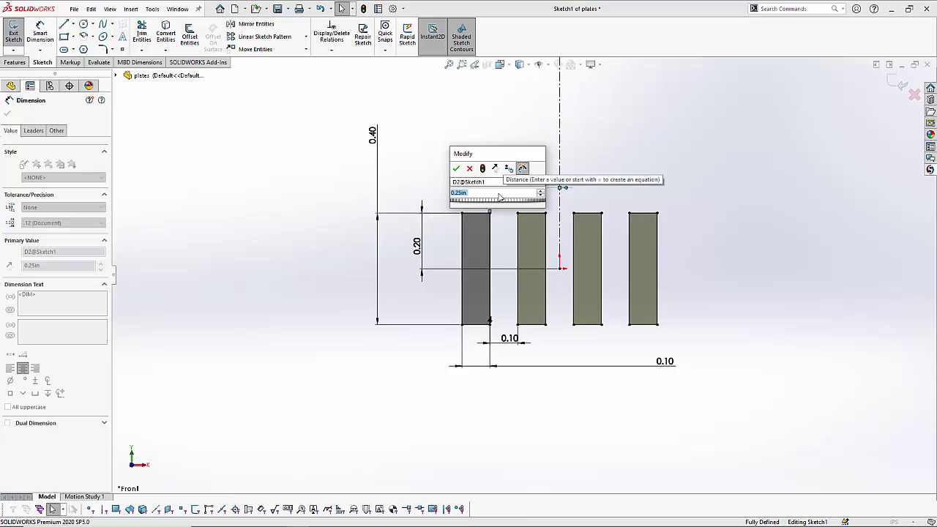
type("0.4")
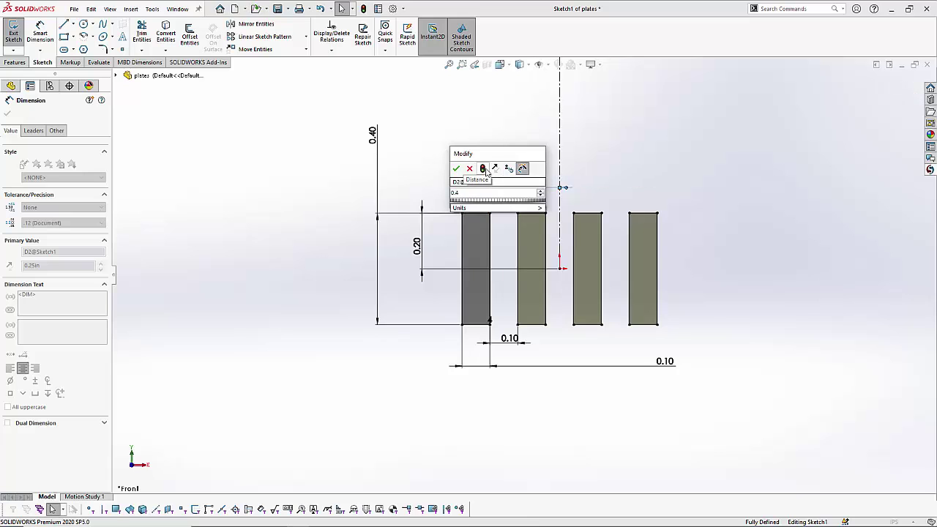
left_click(483, 168)
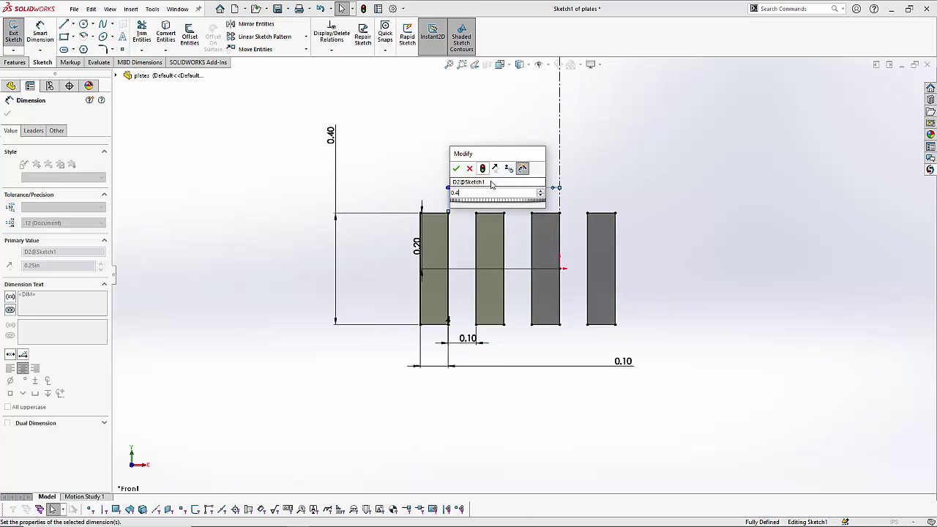
left_click(456, 169)
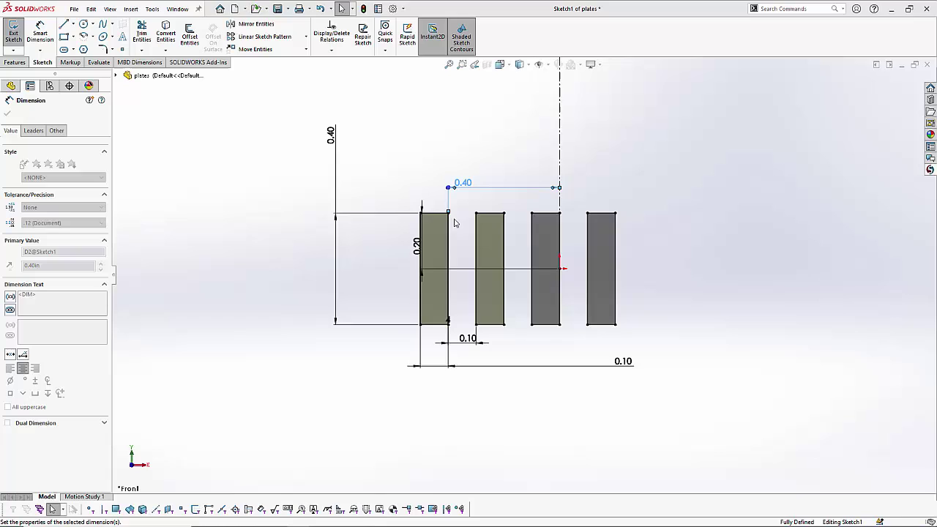
double_click(469, 339)
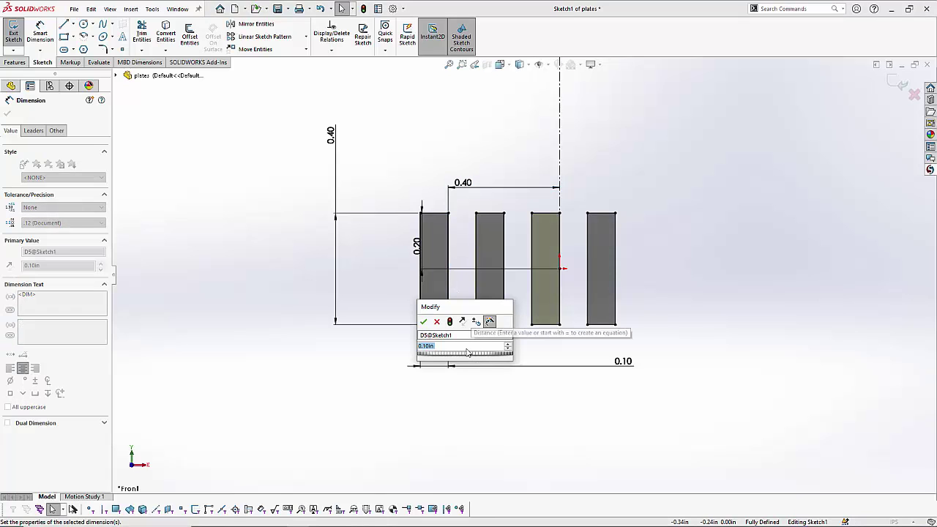
type(".2")
key("Return")
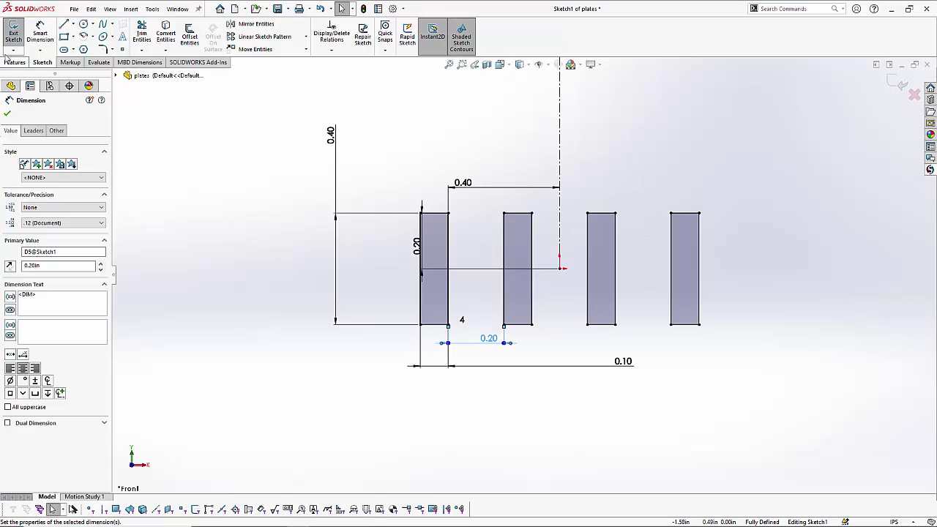
- Exit the sketch, then save and close the plates part to return to the plates_demo assembly
left_click(13, 33)
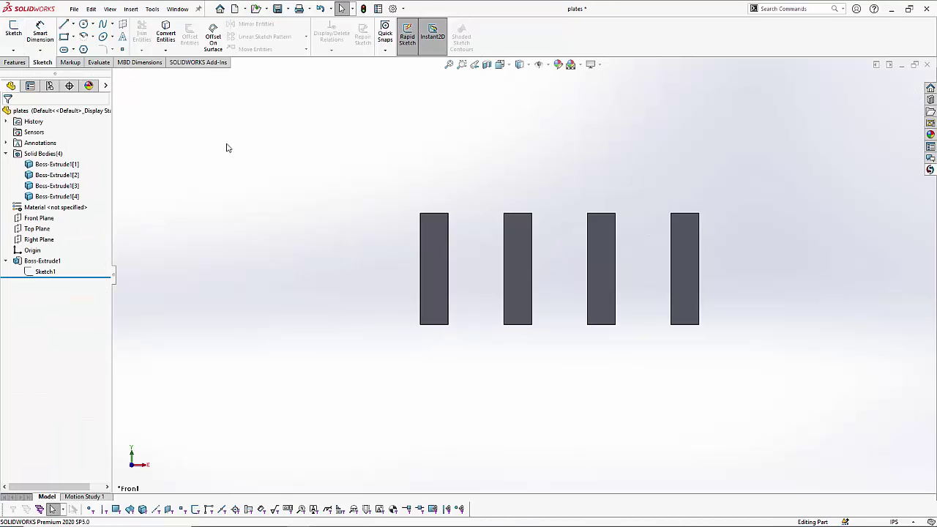
left_click(277, 8)
left_click(928, 66)
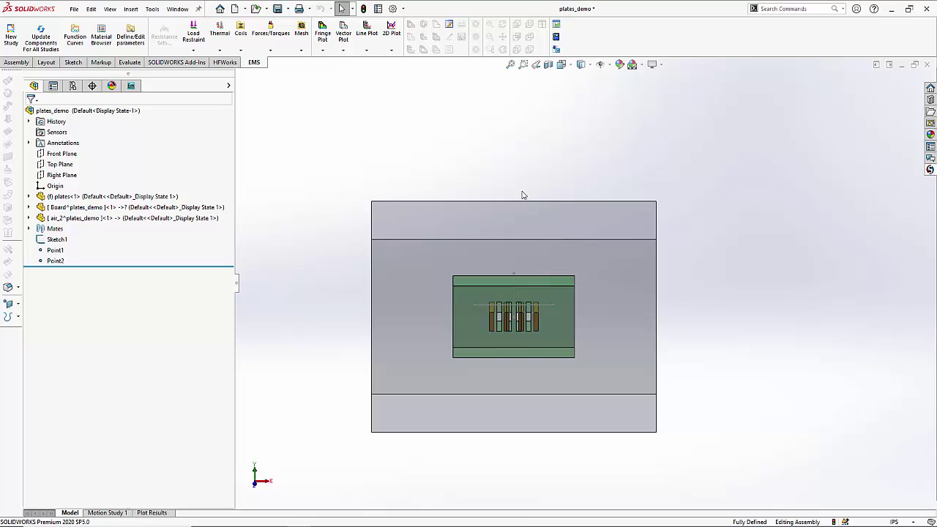
- Redefine the Board's Cavity1 feature using the plates part as the design component, and finish editing the Board part
left_click(29, 208)
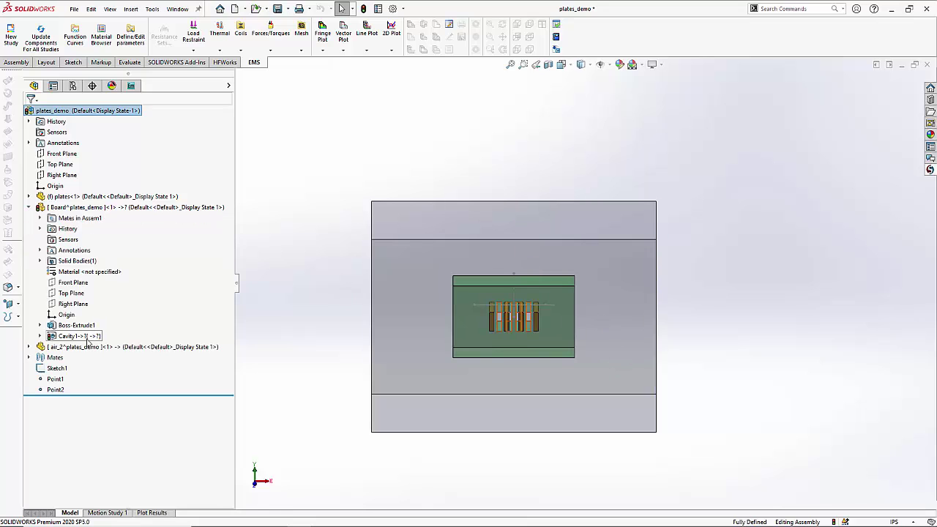
right_click(86, 336)
left_click(96, 306)
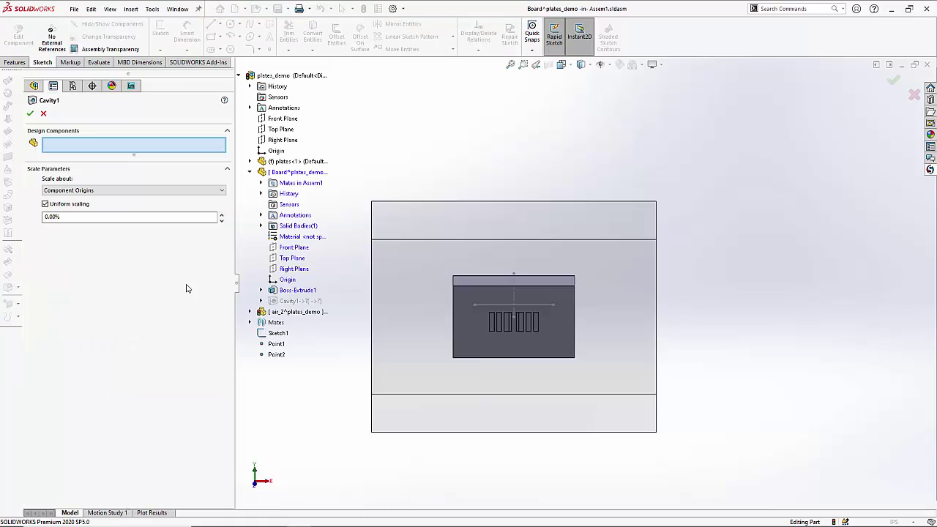
left_click(280, 160)
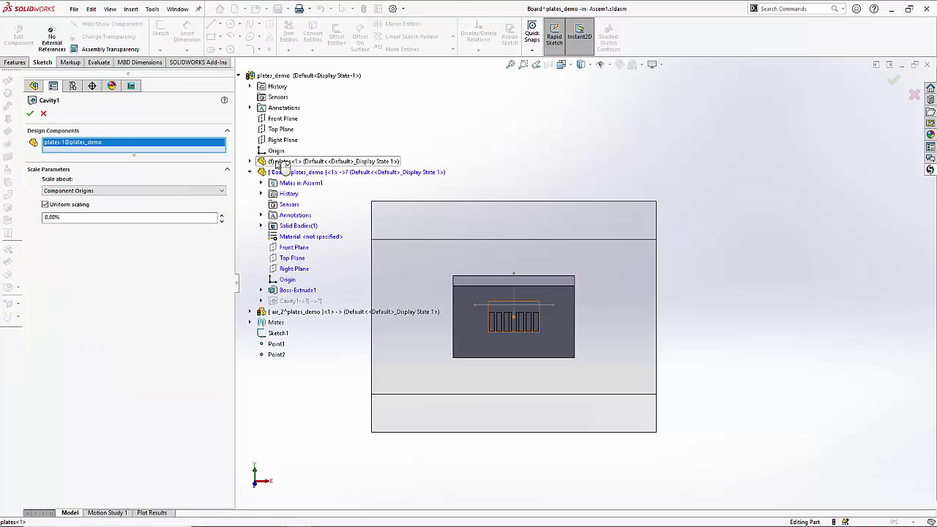
left_click(30, 113)
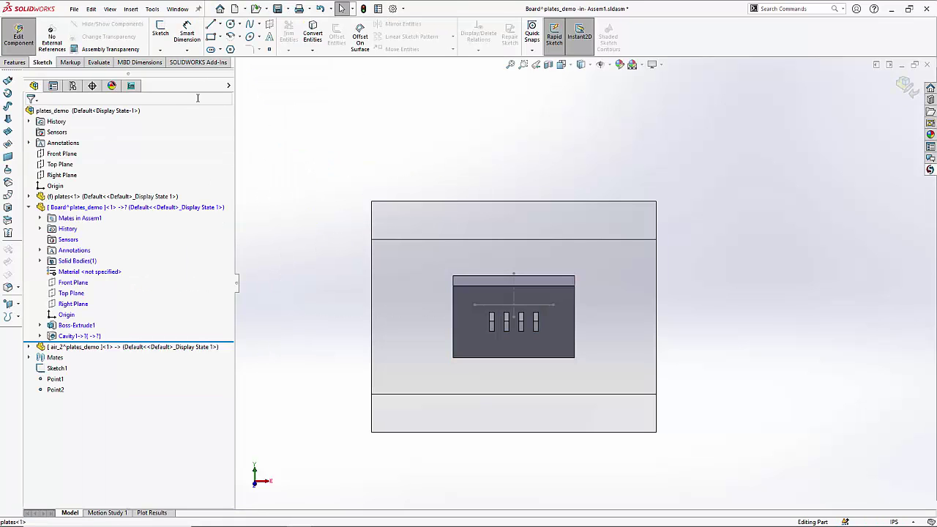
left_click(10, 31)
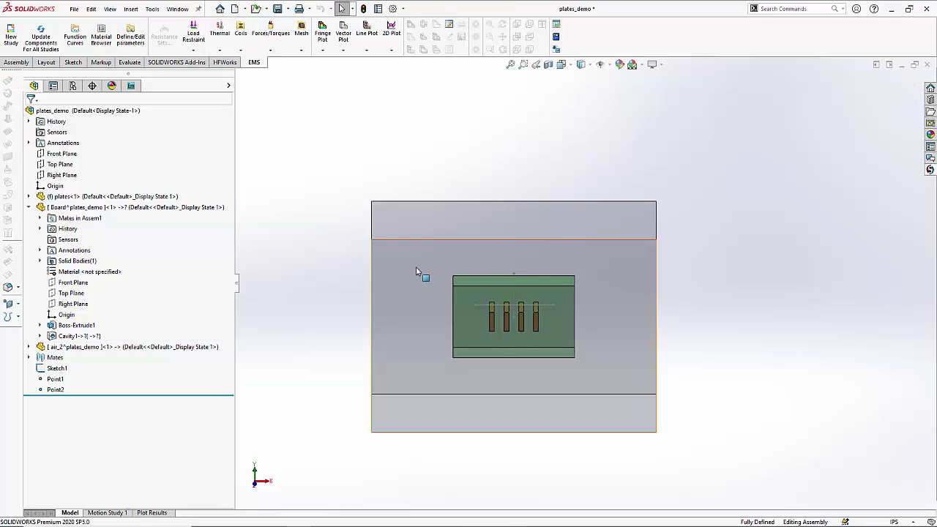
- Copy the EMS study "Study 2 - plates are closer" within plates_demo and name the copy "Study 3 - plates are farther"
key("ctrl+7")
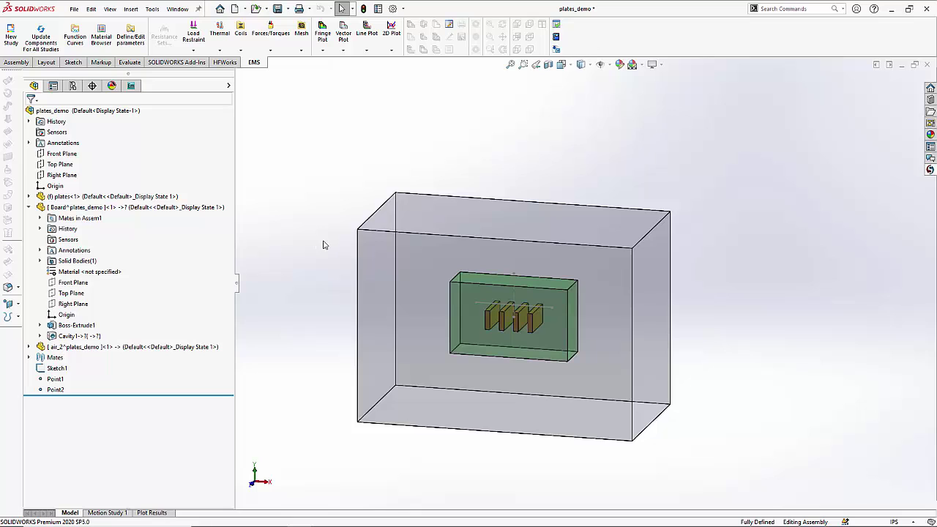
scroll(518, 326, "up", 2)
scroll(517, 325, "down", 5)
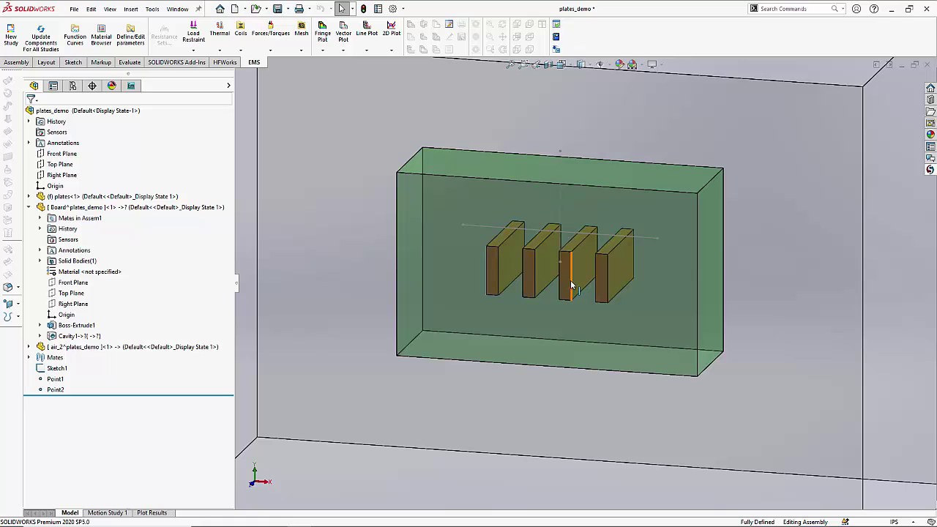
scroll(570, 280, "up", 3)
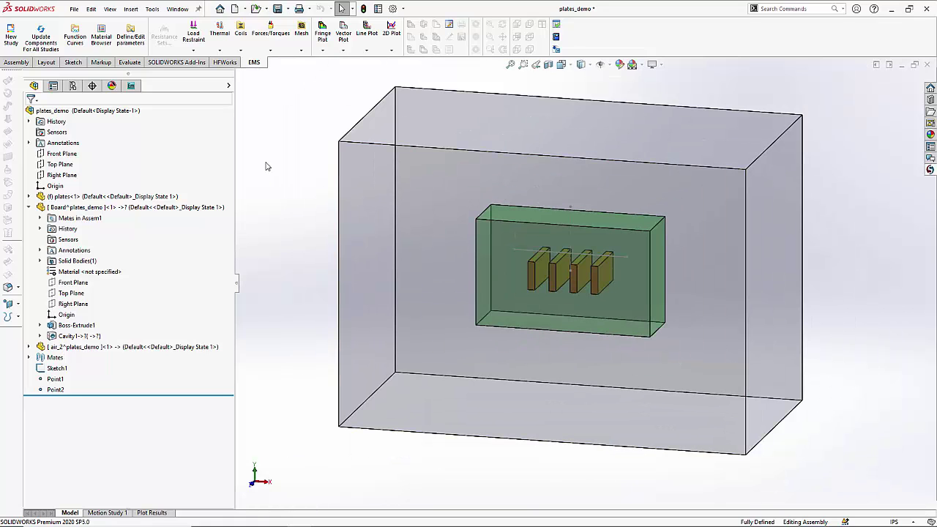
left_click(131, 86)
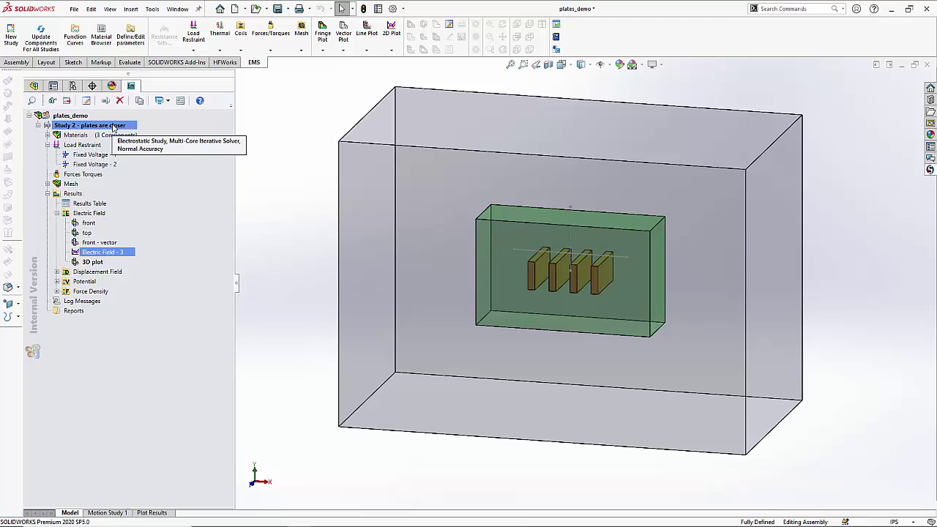
left_click_drag(113, 128, 92, 120)
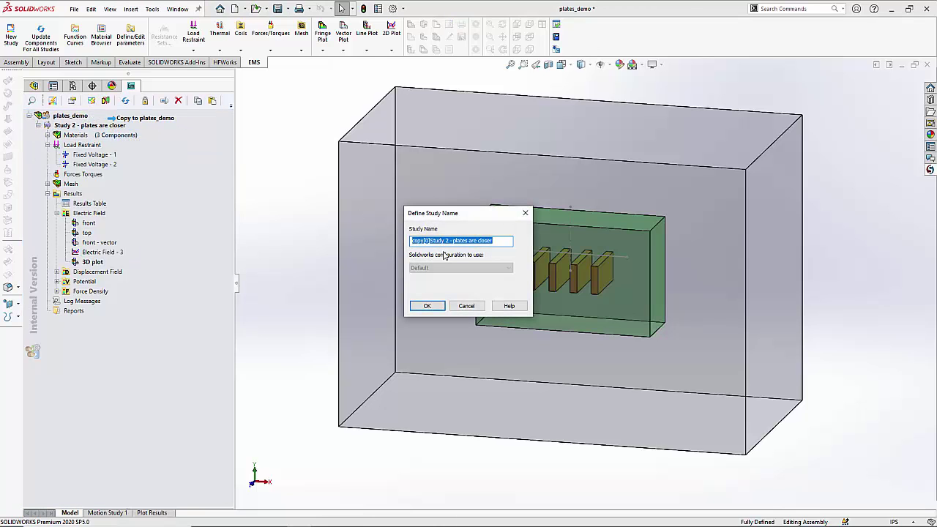
type("St")
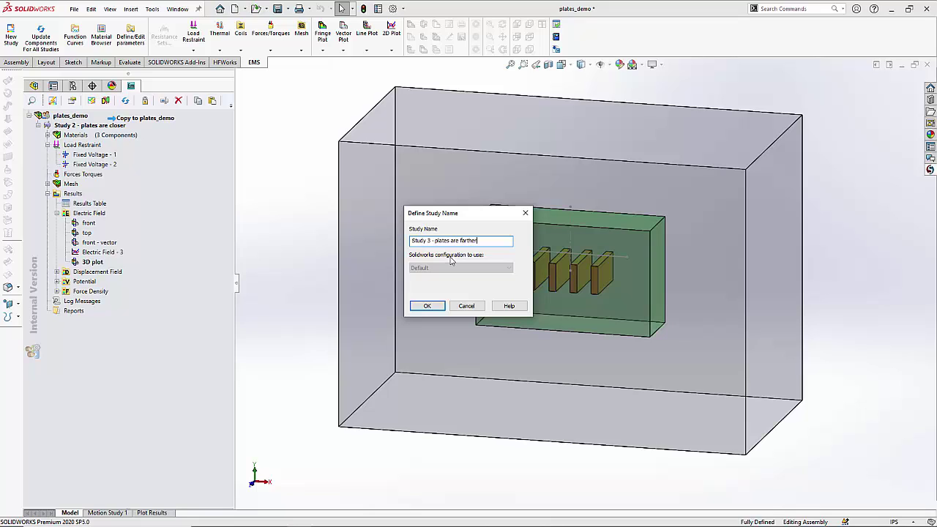
left_click(428, 306)
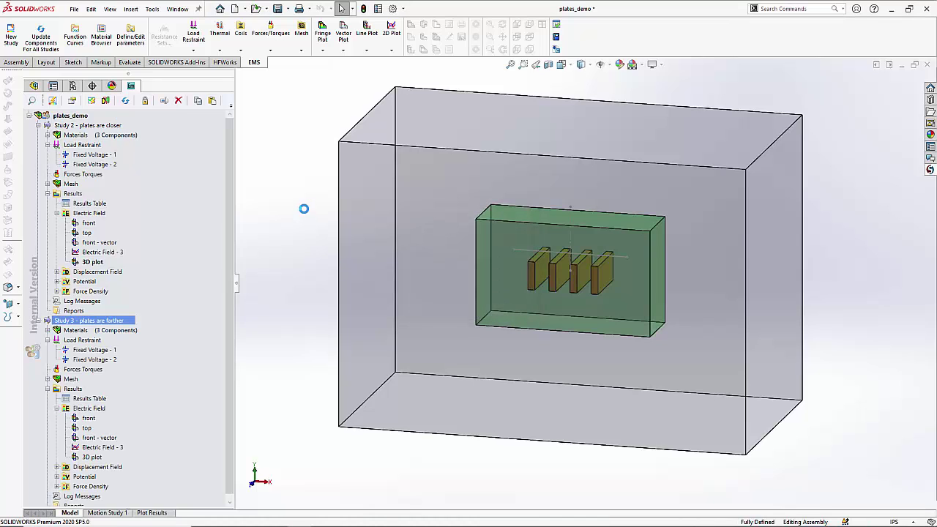
- Collapse Study 2 in the study tree and update the geometry of "Study 3 - plates are farther"
left_click(38, 126)
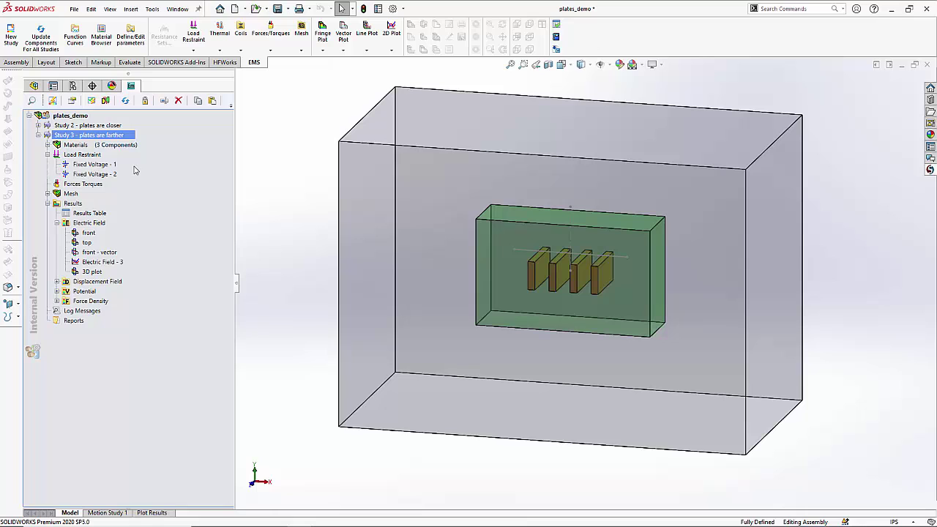
right_click(110, 137)
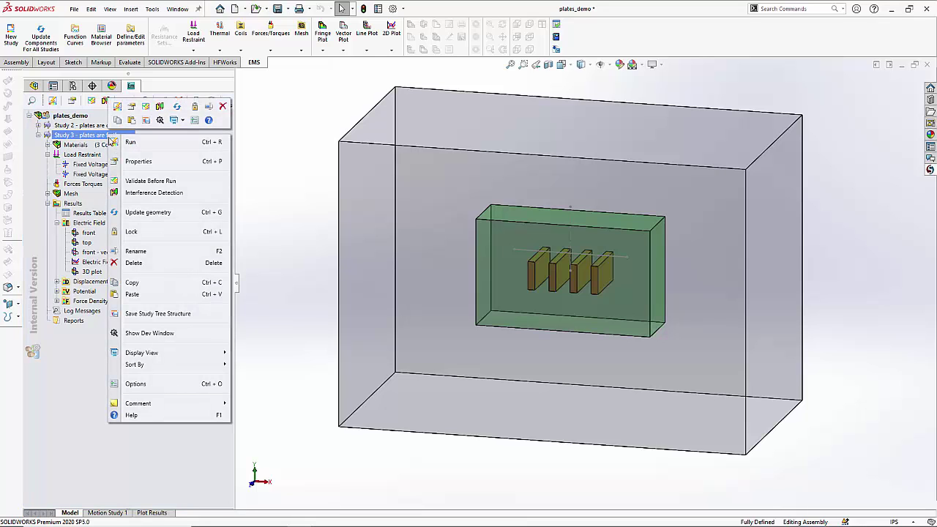
left_click(153, 212)
left_click(486, 287)
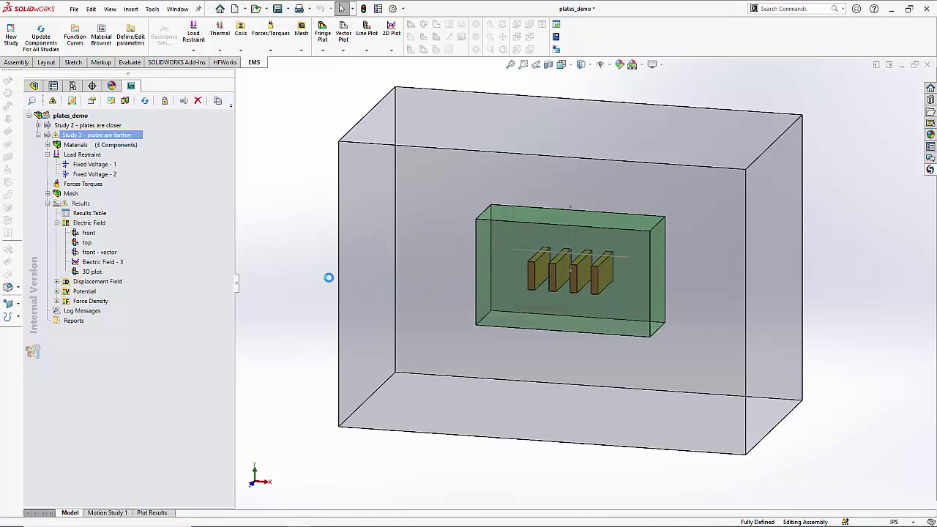
- Check Study 3's component materials and the plates assigned to Fixed Voltage - 1 and Fixed Voltage - 2, and run the study
left_click(47, 145)
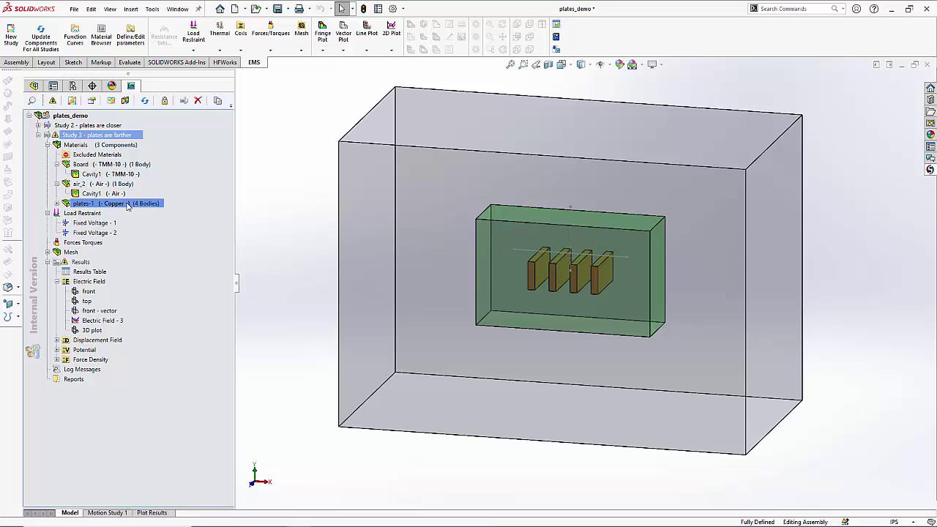
left_click(109, 174)
left_click(80, 213)
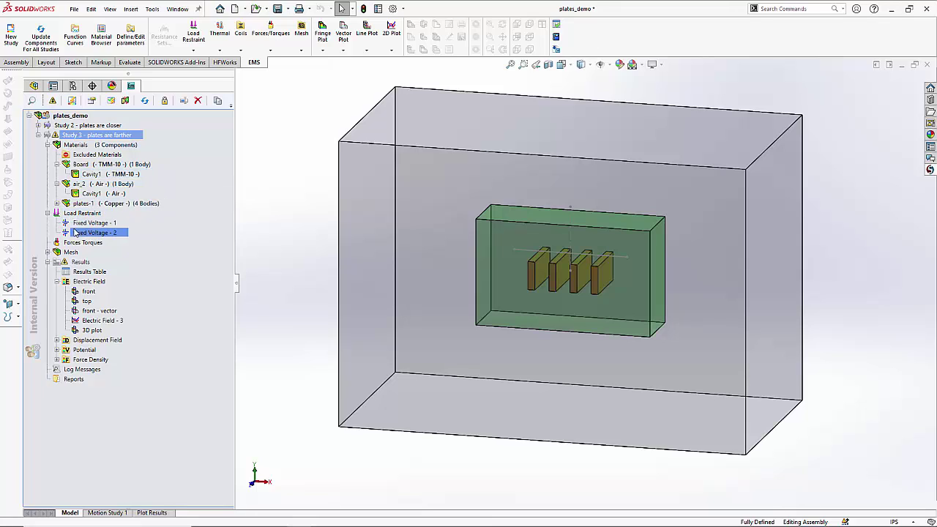
left_click(86, 236)
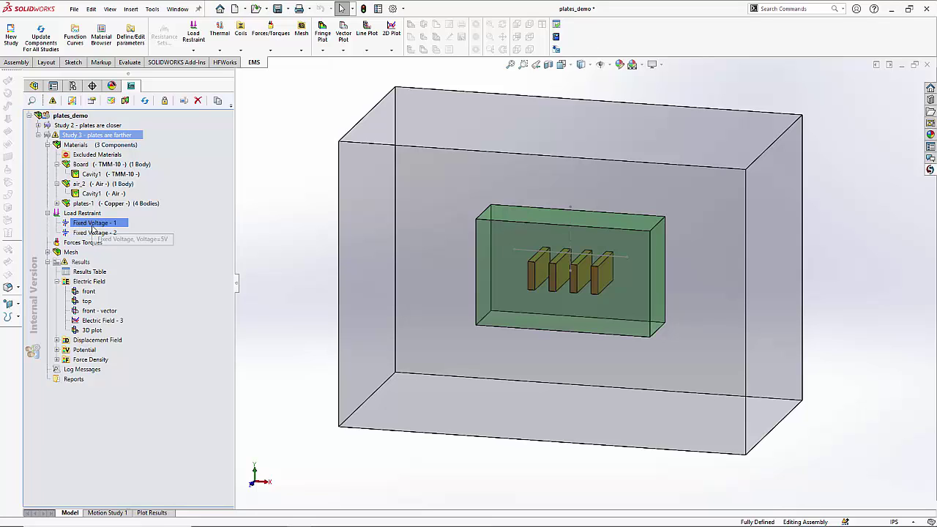
left_click(93, 226)
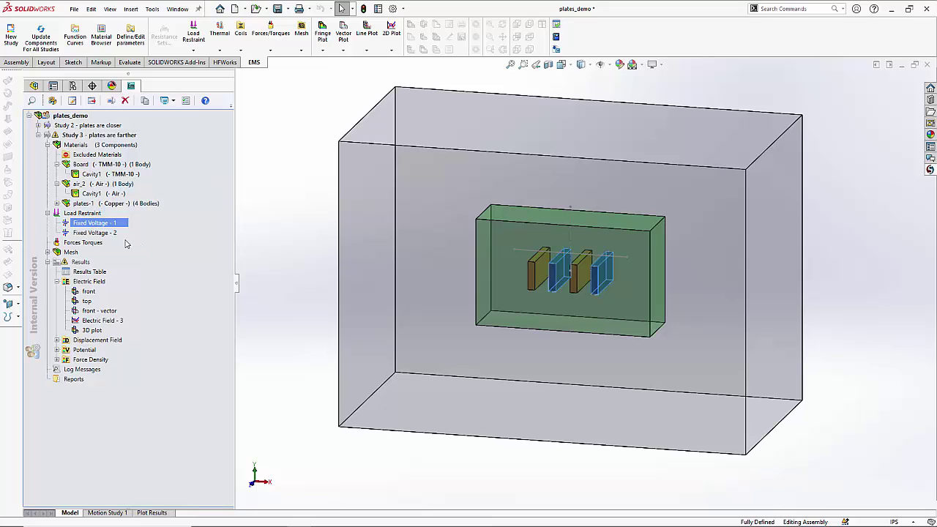
left_click(115, 233)
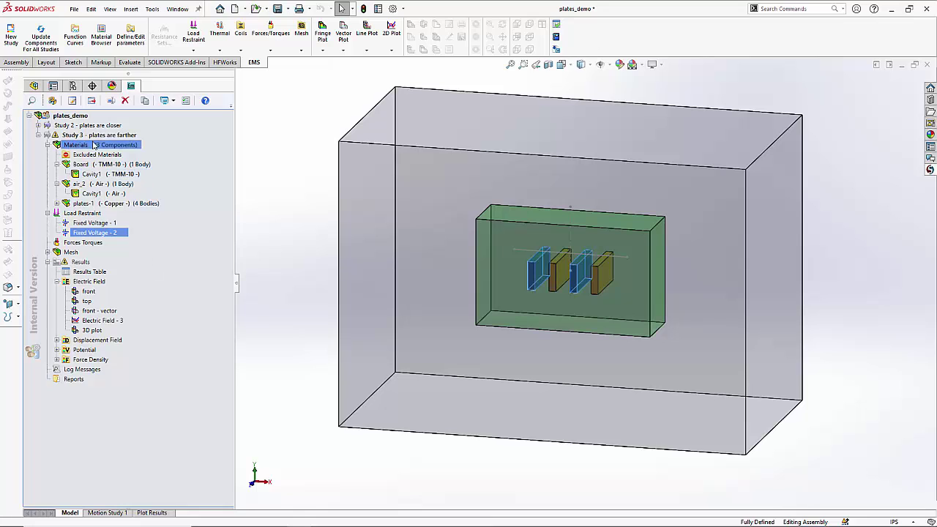
right_click(95, 137)
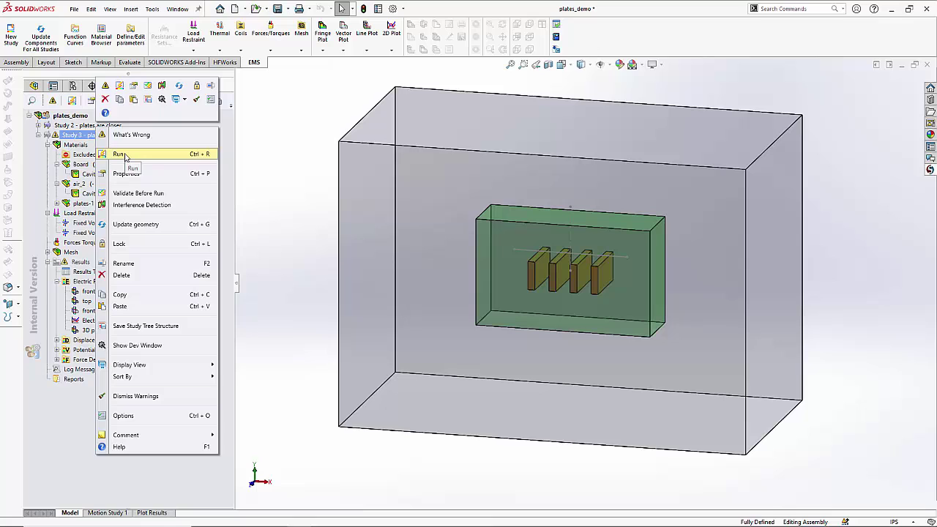
left_click(119, 153)
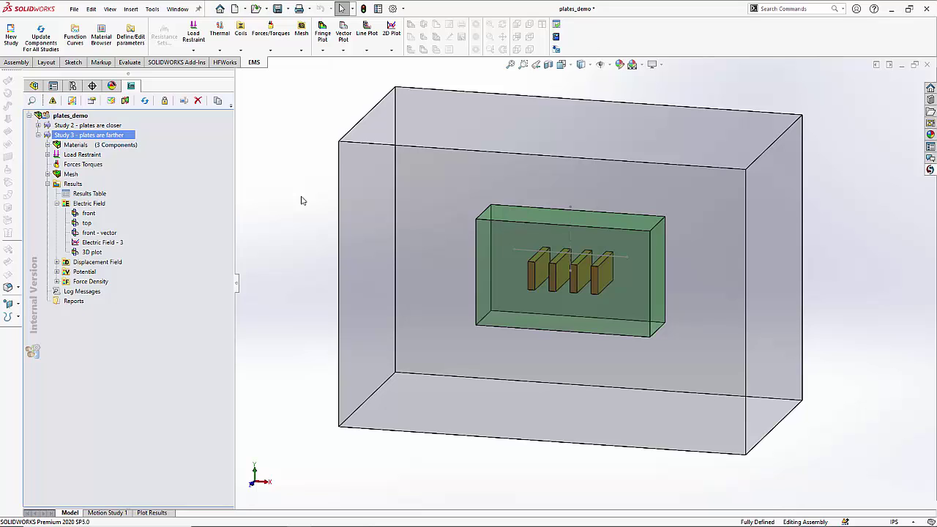
- Show Study 3's front electric field plot and examine the field between the plates and at their corners
left_click(85, 214)
double_click(88, 214)
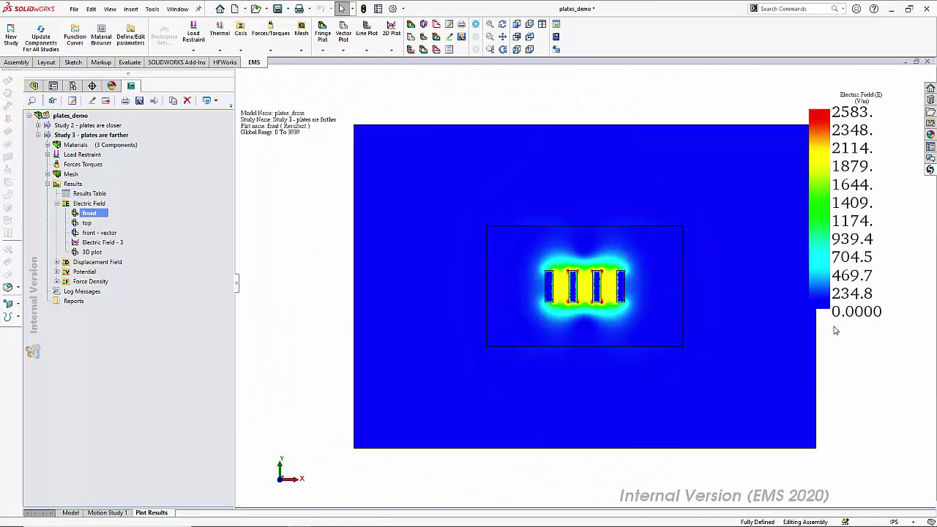
scroll(835, 331, "down", 1)
scroll(476, 258, "down", 2)
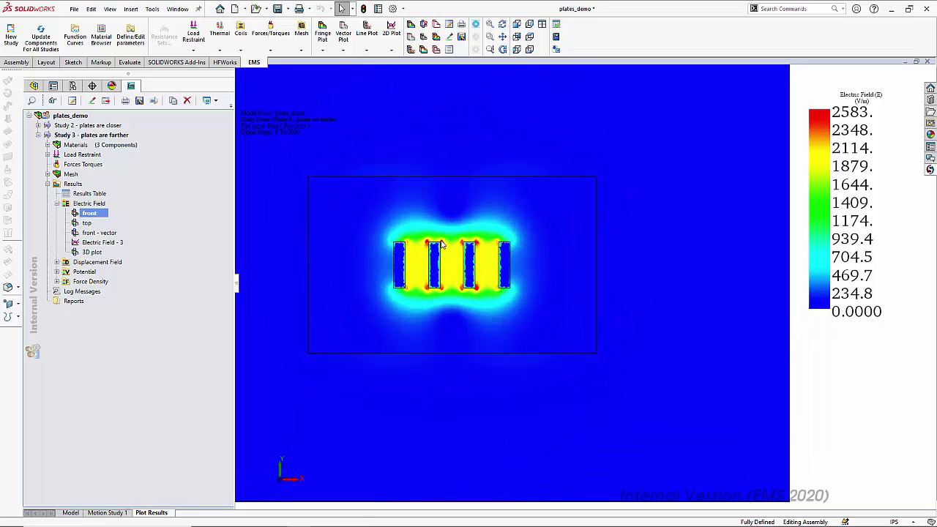
scroll(447, 248, "down", 1)
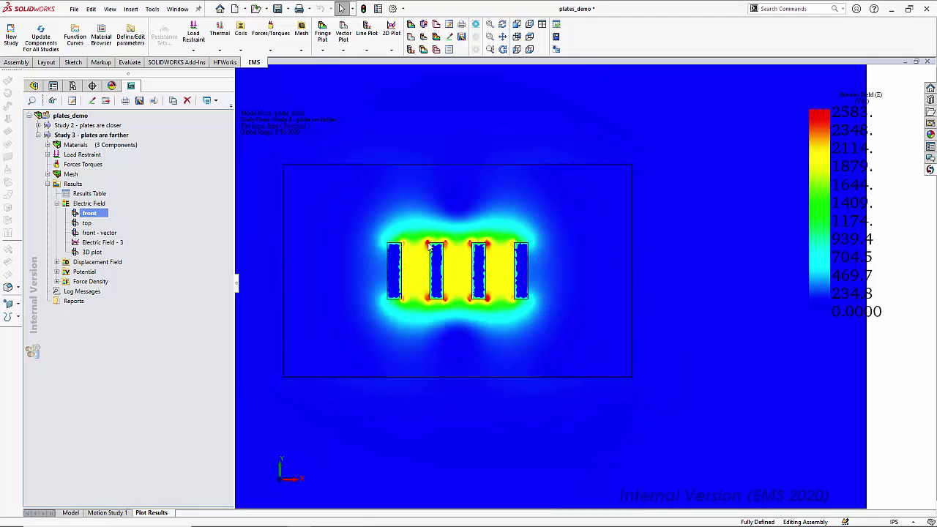
scroll(451, 267, "up", 1)
key("f")
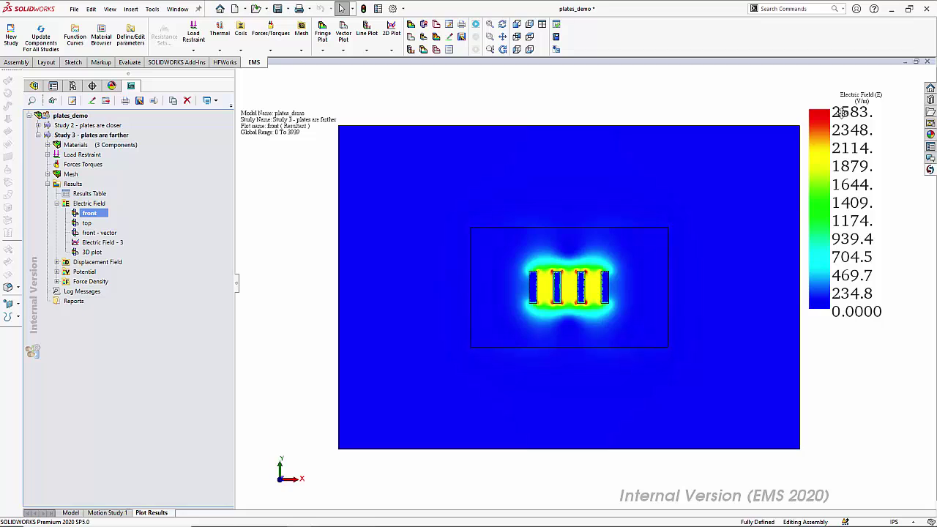
- Show Study 3's top electric field plot and examine the field distribution around the plates
double_click(86, 223)
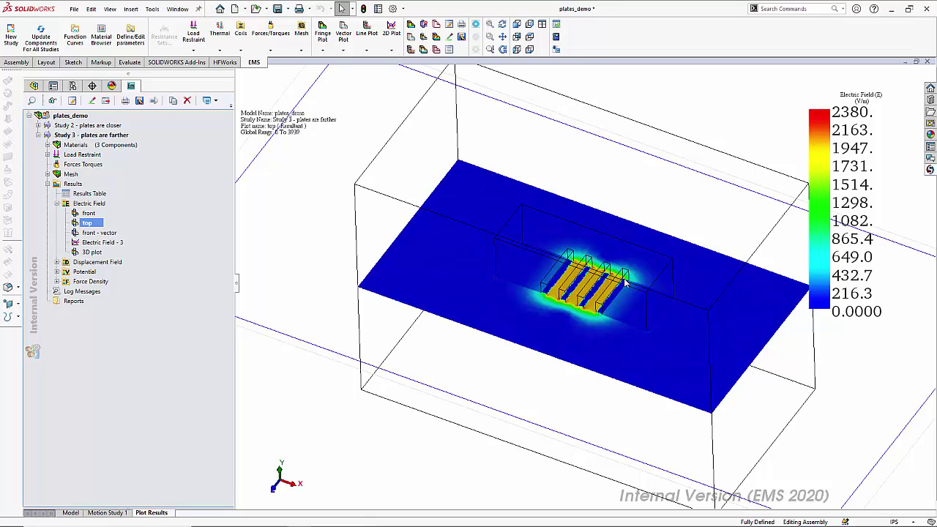
scroll(626, 285, "up", 3)
scroll(608, 278, "down", 5)
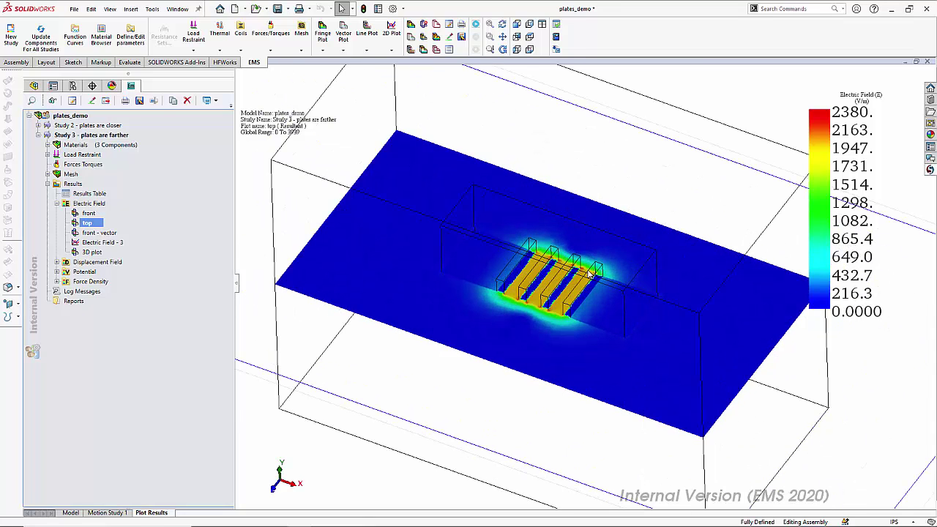
scroll(590, 273, "down", 2)
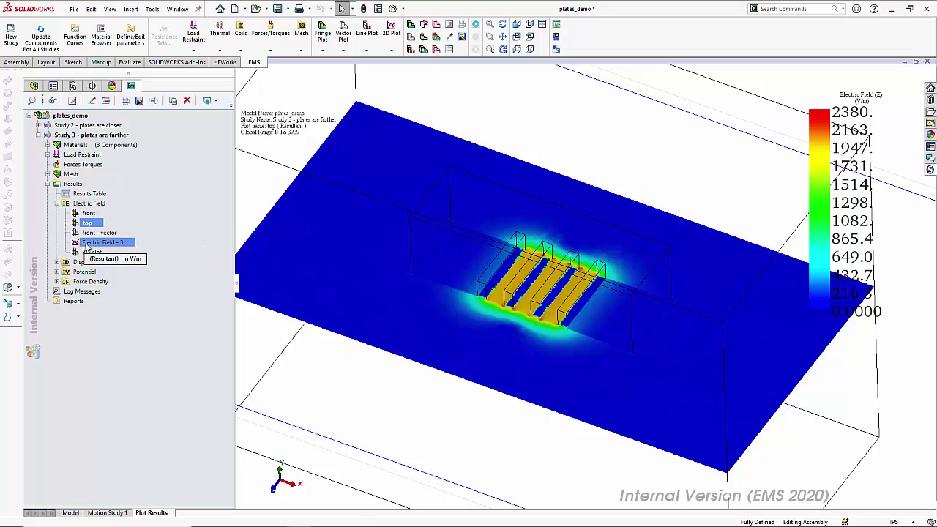
- Plot Study 3's Electric Field - 3 curve from Point1 to Point2 with 100 points, examine the chart and close it
right_click(86, 249)
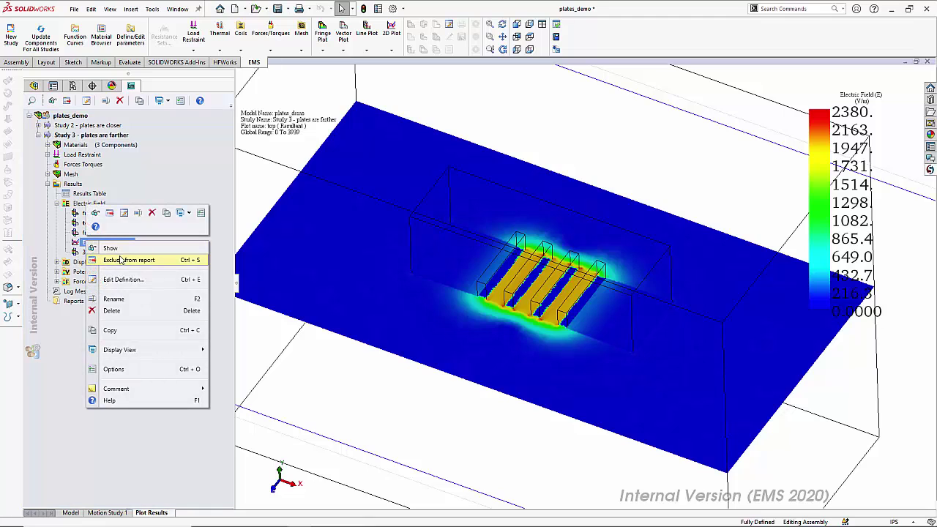
left_click(126, 281)
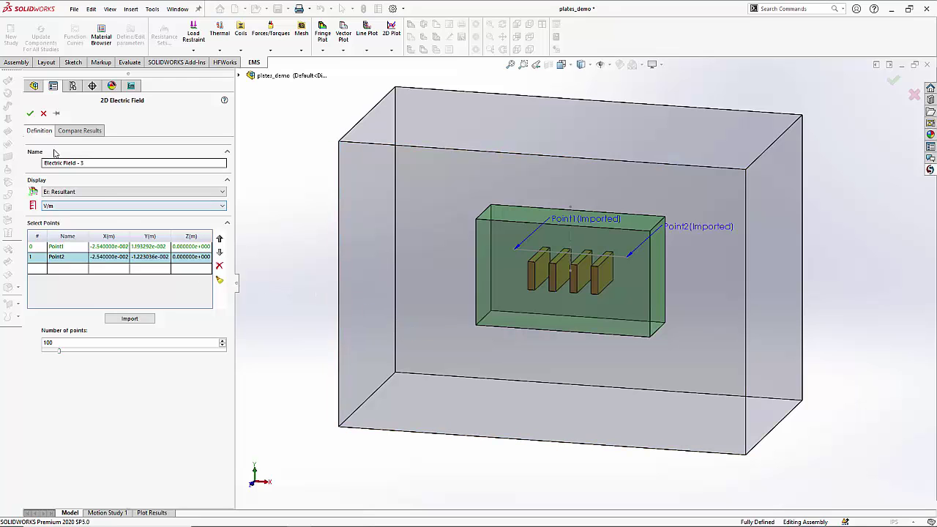
left_click(28, 111)
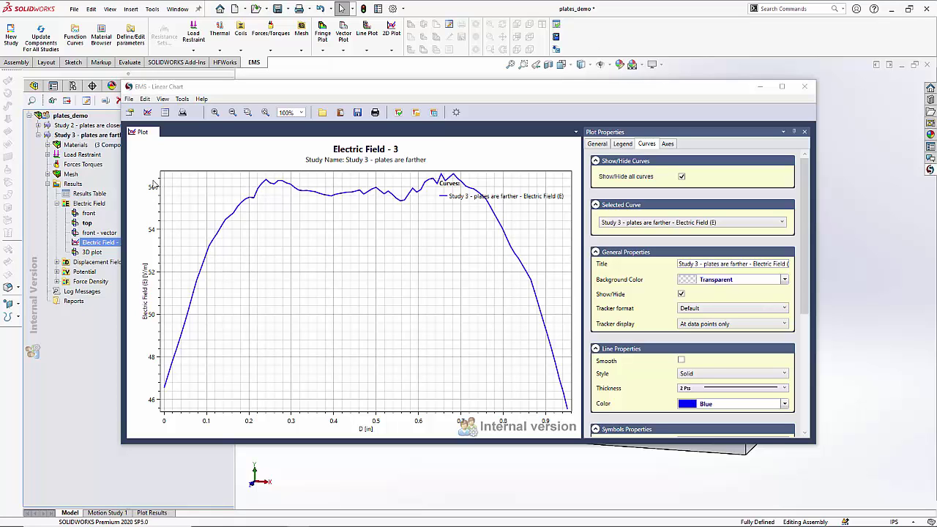
left_click(803, 89)
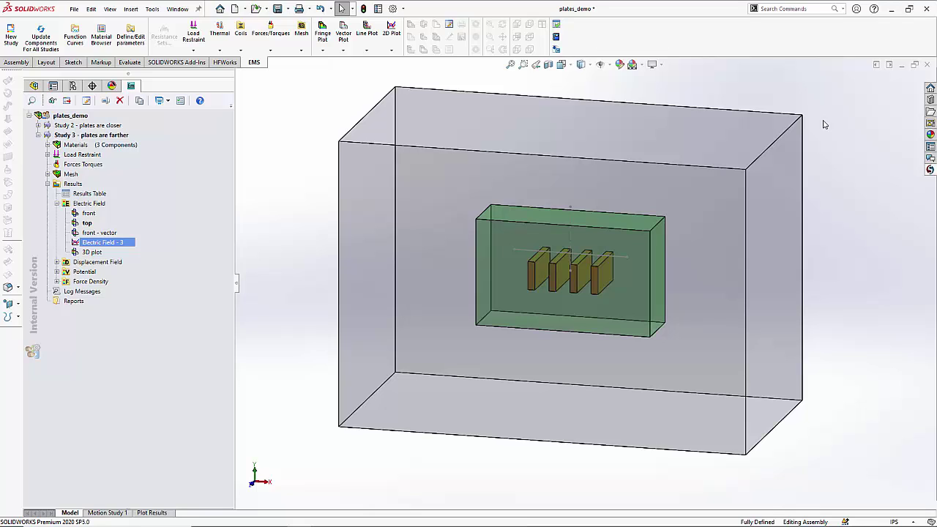
- Edit Study 3's Electric Field - 3 plot to compare results along line segments with Electric Field (Study 2 - plates are closer)
right_click(106, 247)
left_click(144, 281)
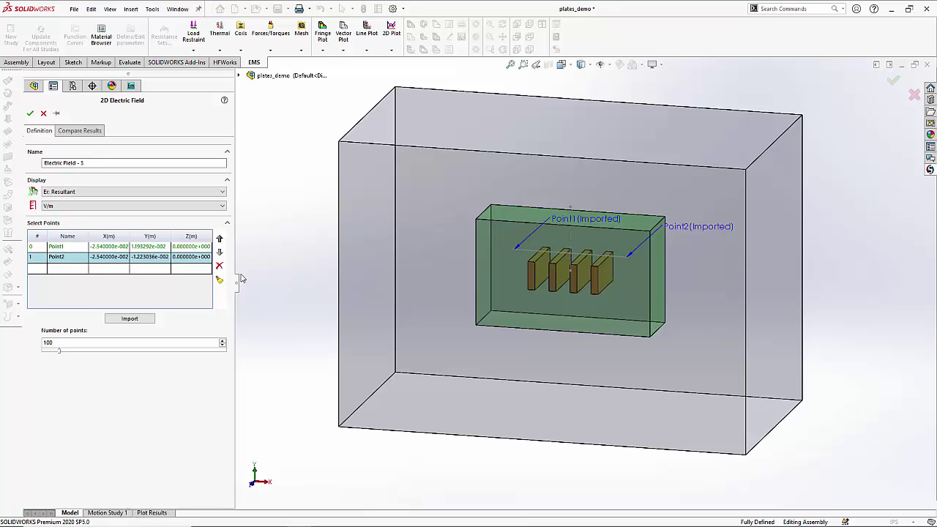
left_click(78, 131)
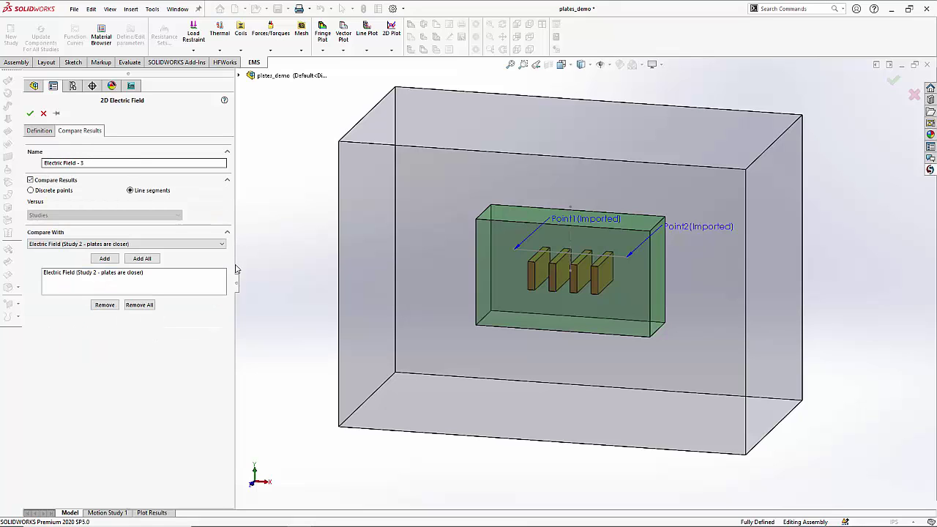
left_click(127, 274)
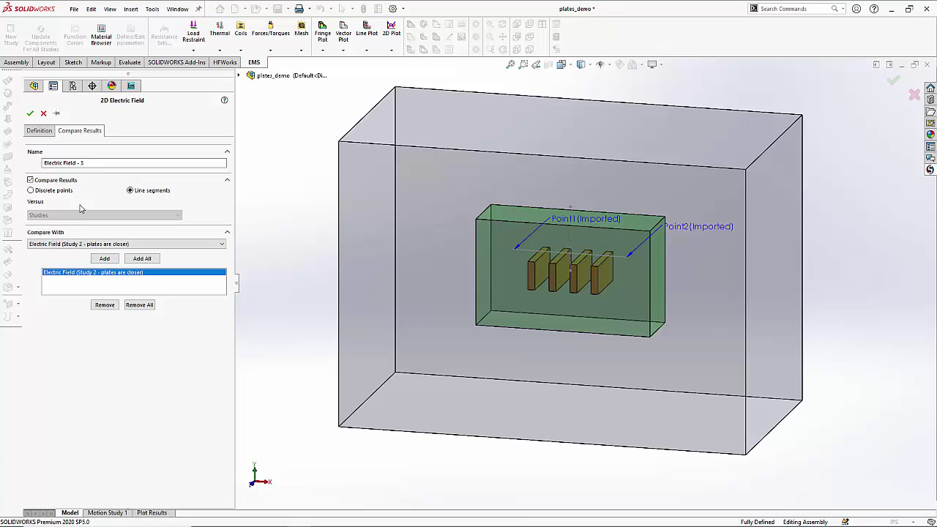
left_click(31, 115)
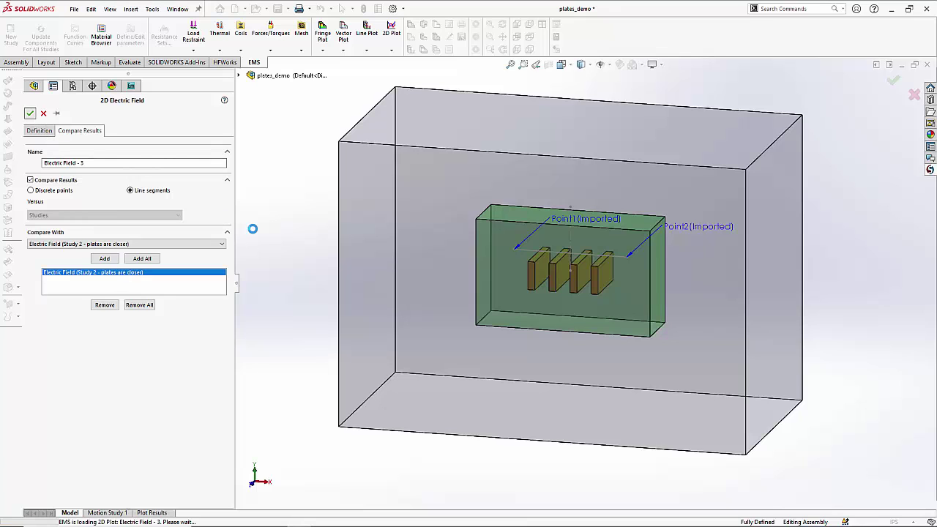